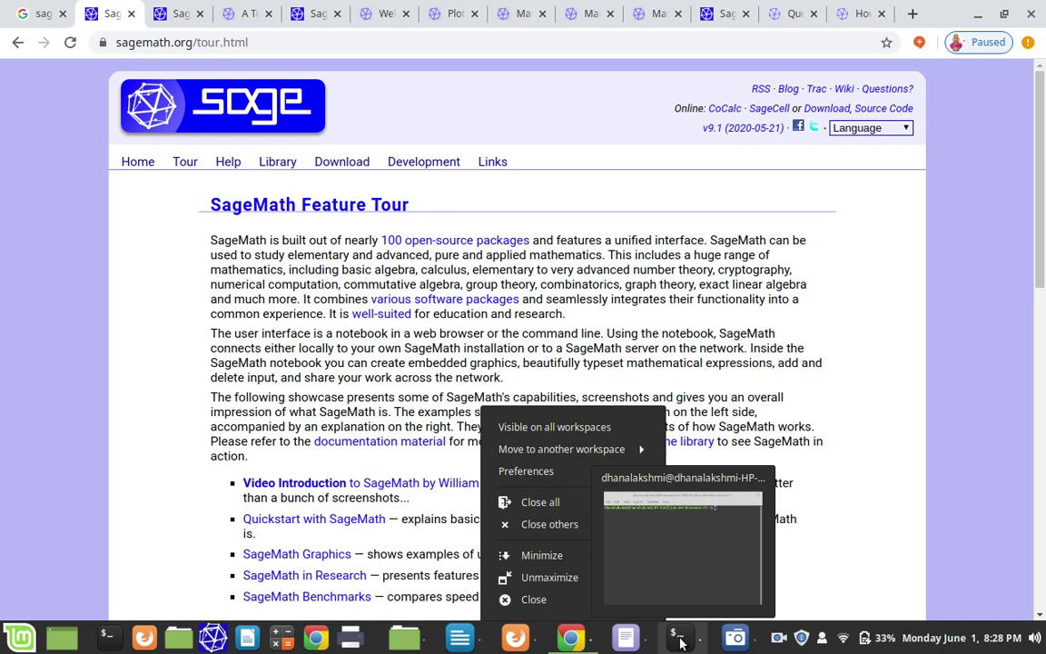
Switch to the terminal, start SageMath with the sage command, and launch its browser interface with notebook().
{"action": "left_click", "coordinate": [679, 642]}
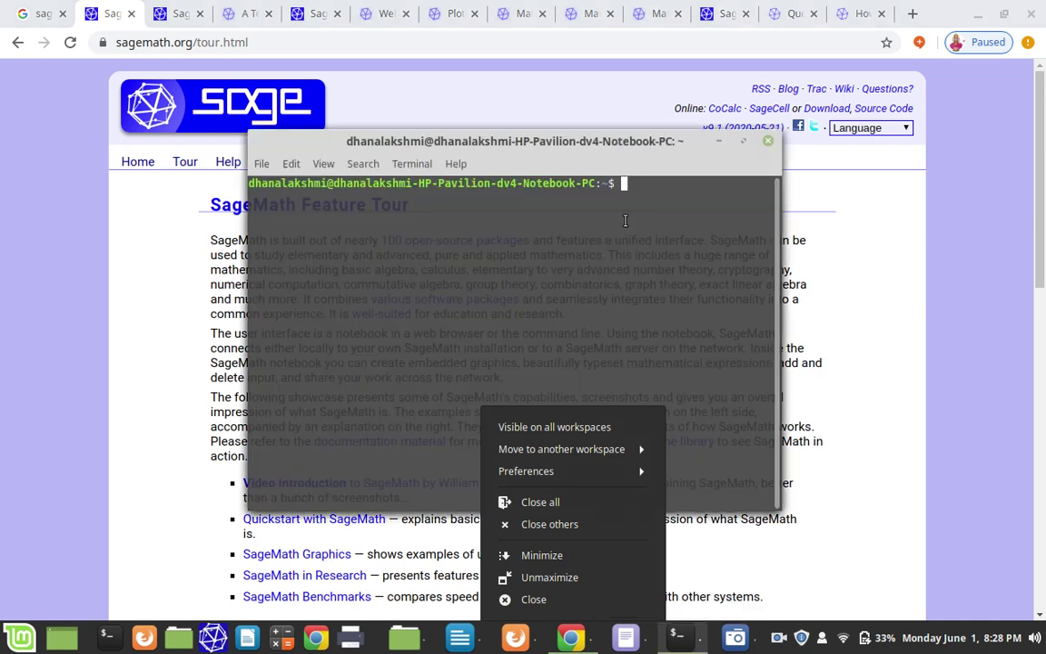
{"action": "type", "text": "sage"}
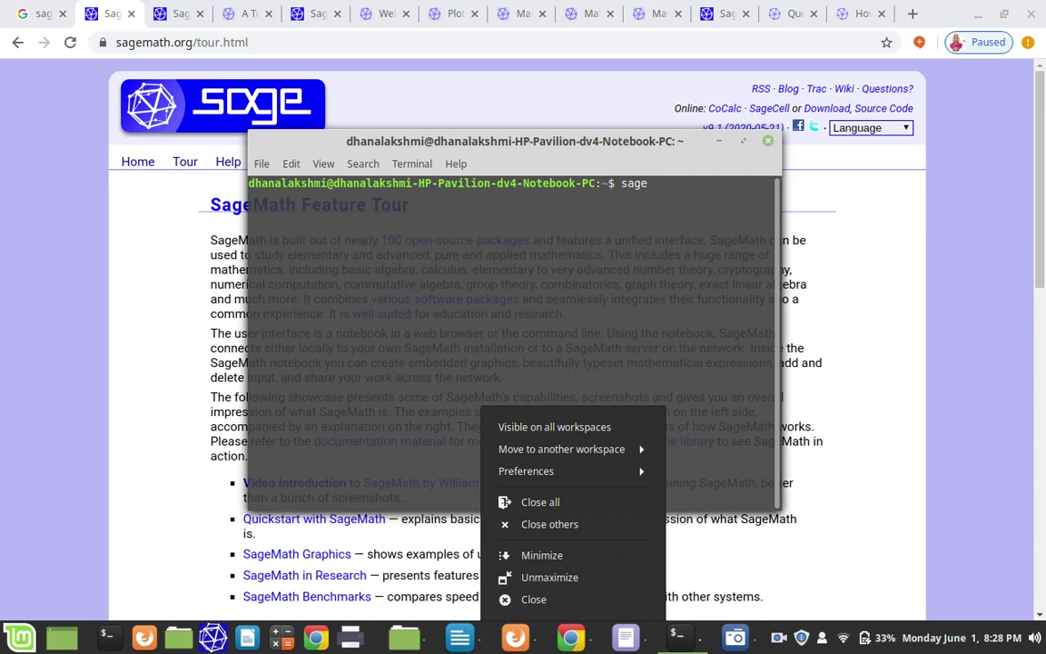
{"action": "key", "text": "Return"}
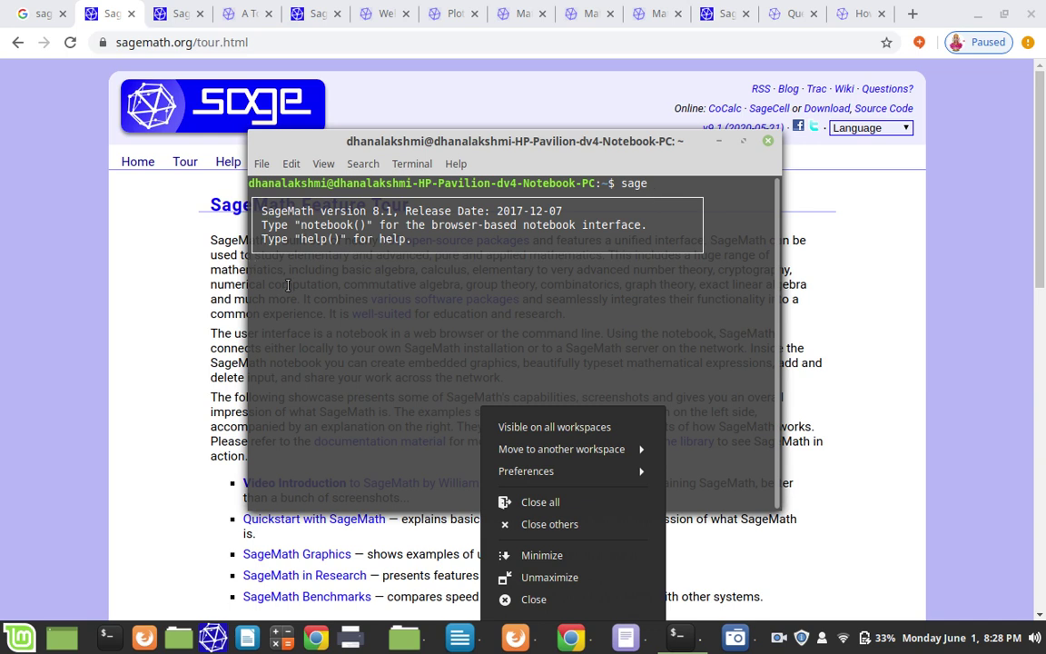
{"action": "type", "text": "notebook()"}
{"action": "key", "text": "Return"}
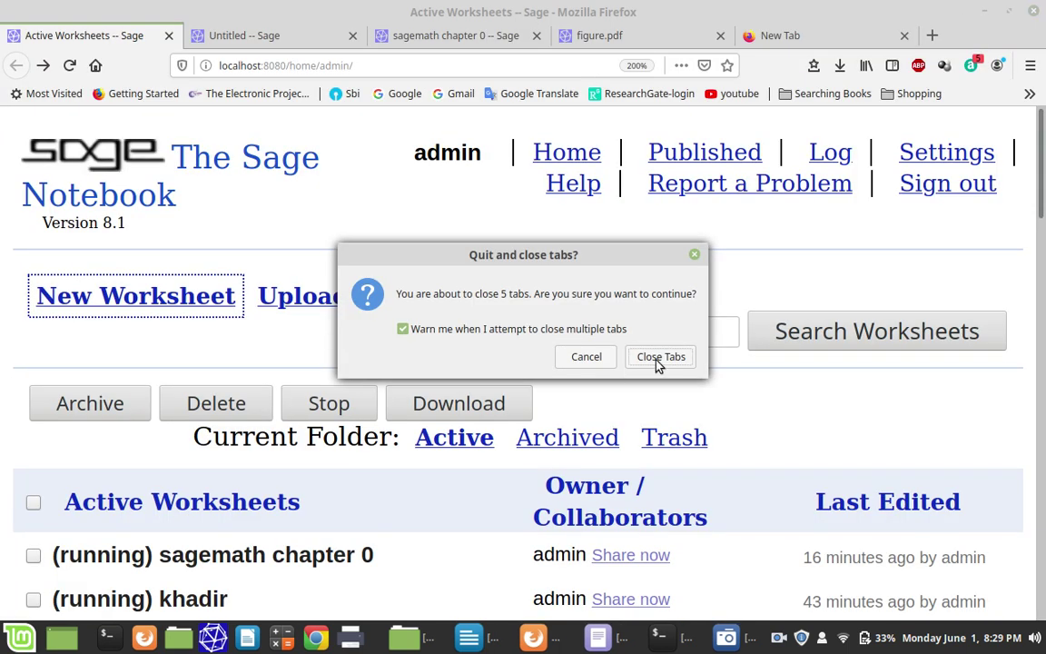
Cancel the prompt to quit and close all browser tabs, keeping Firefox open, and look over the active worksheets.
{"action": "left_click", "coordinate": [586, 360]}
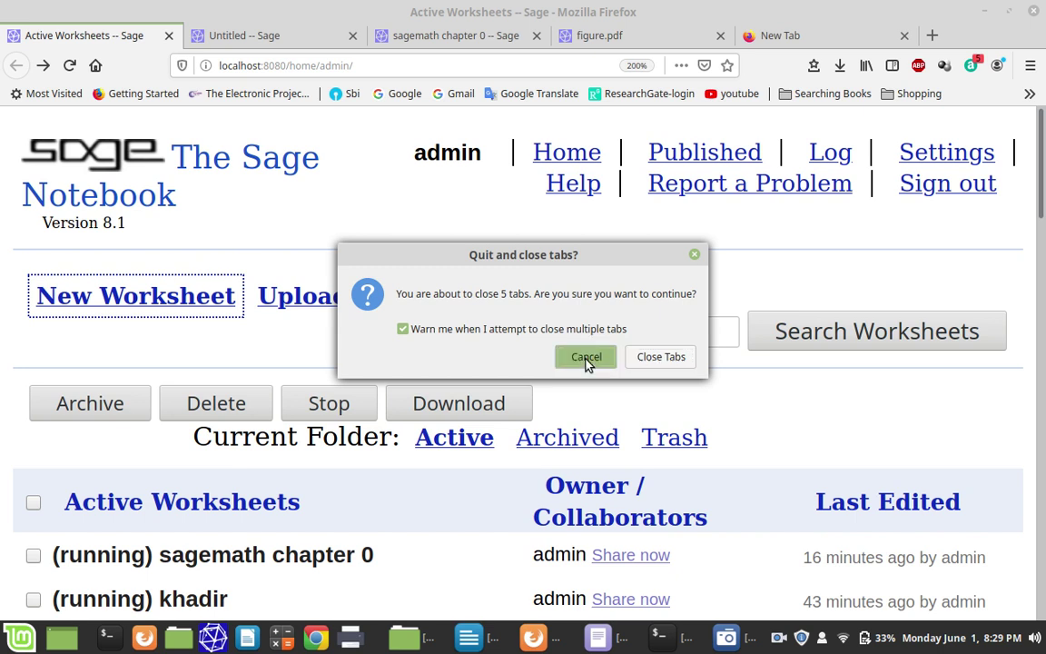
{"action": "left_click", "coordinate": [695, 256]}
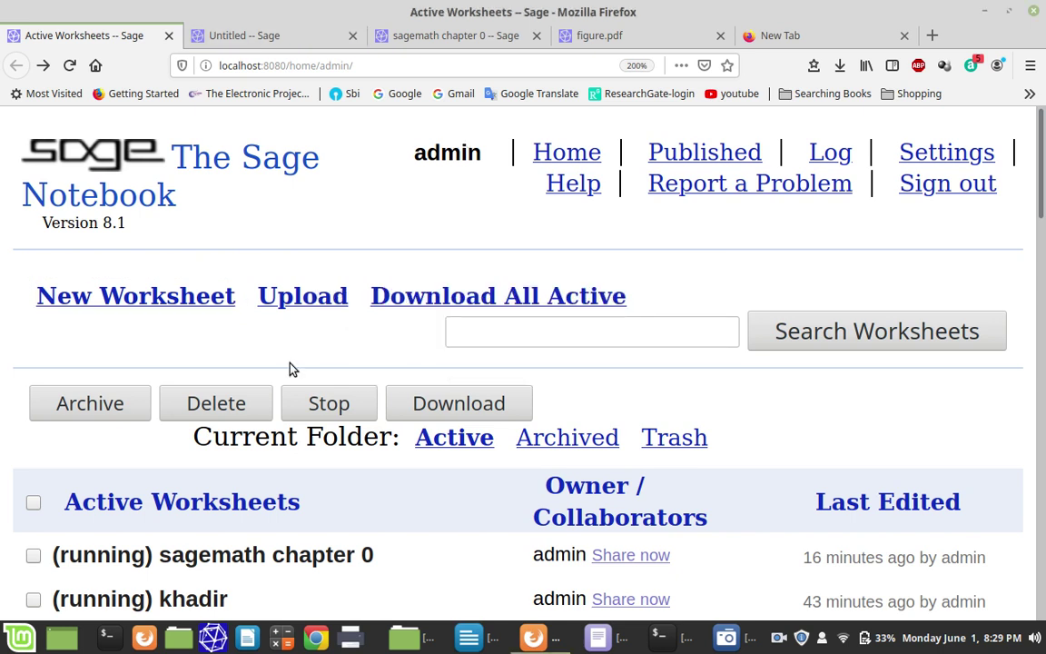
{"action": "scroll", "coordinate": [292, 337], "scroll_direction": "down", "scroll_amount": 2}
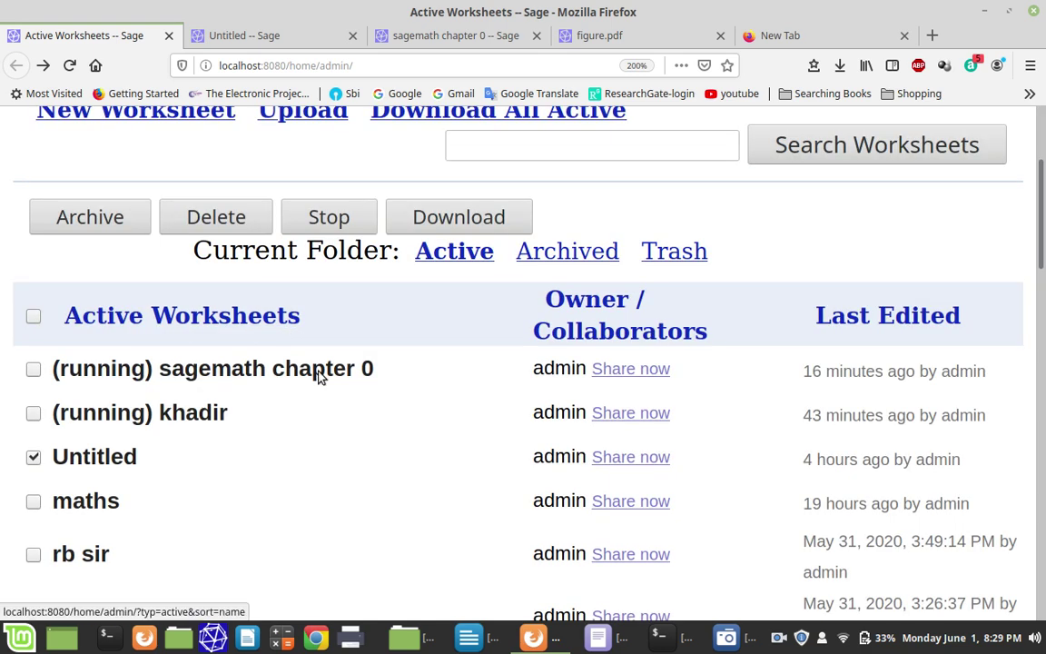
{"action": "scroll", "coordinate": [316, 380], "scroll_direction": "up", "scroll_amount": 2}
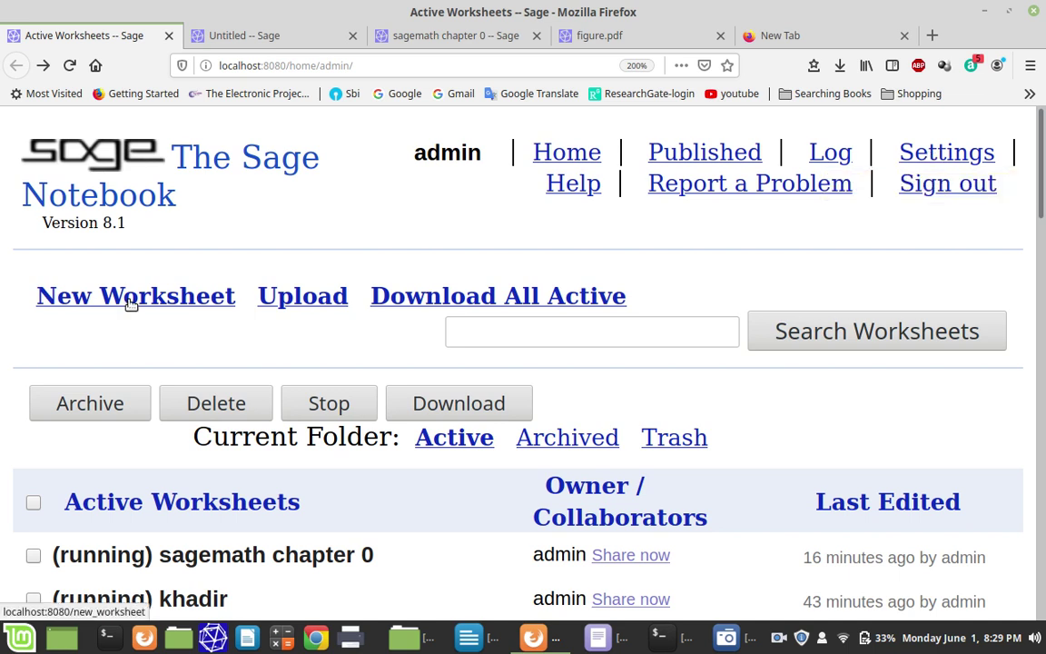
Switch to the open untitled worksheet and rename it Untitled1.
{"action": "left_click", "coordinate": [279, 37]}
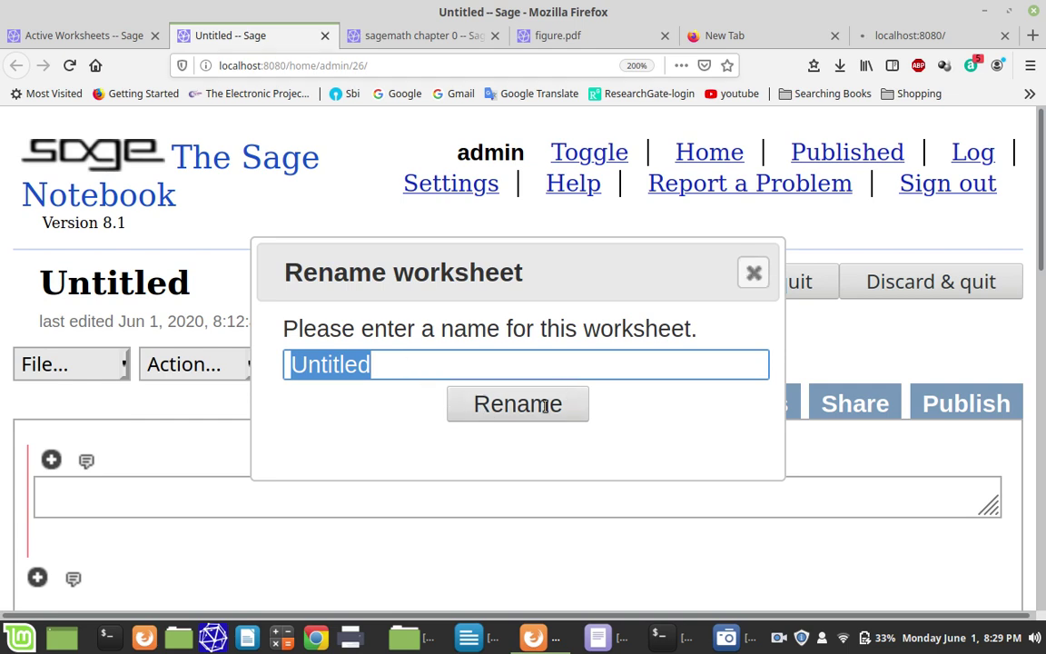
{"action": "left_click", "coordinate": [400, 364]}
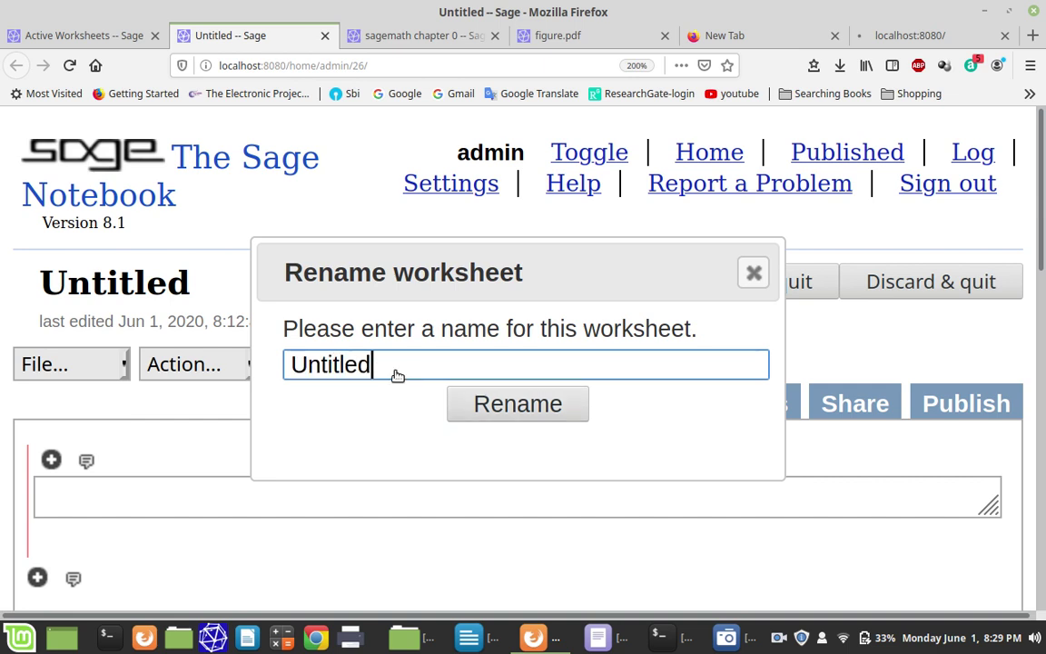
{"action": "type", "text": "1"}
{"action": "left_click", "coordinate": [494, 408]}
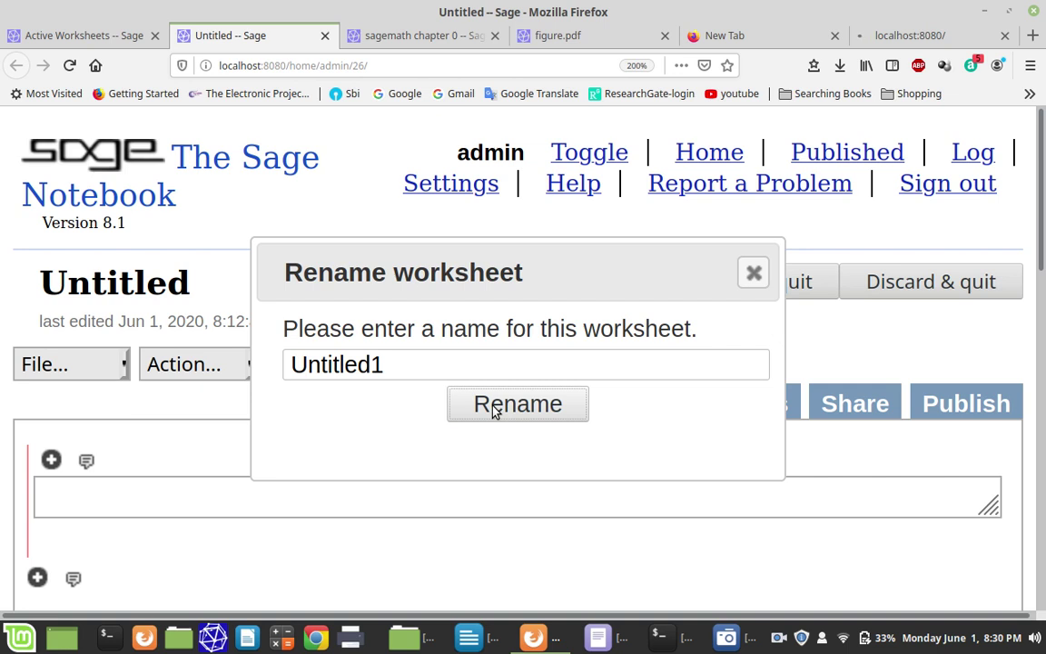
{"action": "left_click", "coordinate": [494, 408]}
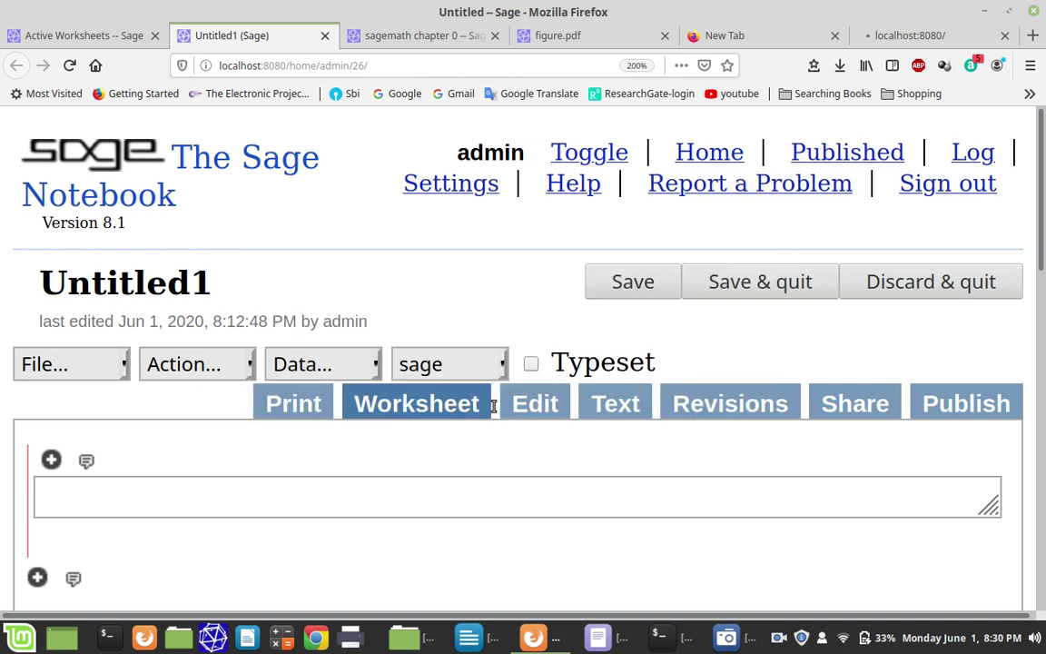
Enter 2+3 in the first cell of the Untitled1 worksheet and evaluate it.
{"action": "left_click", "coordinate": [82, 500]}
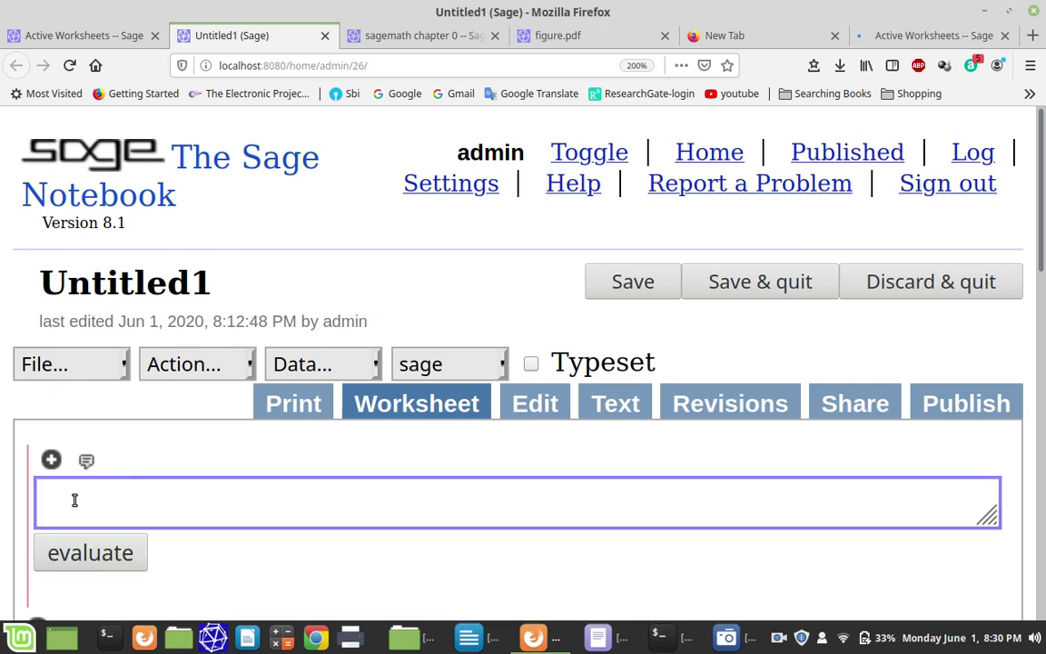
{"action": "type", "text": "2+3"}
{"action": "left_click", "coordinate": [91, 554]}
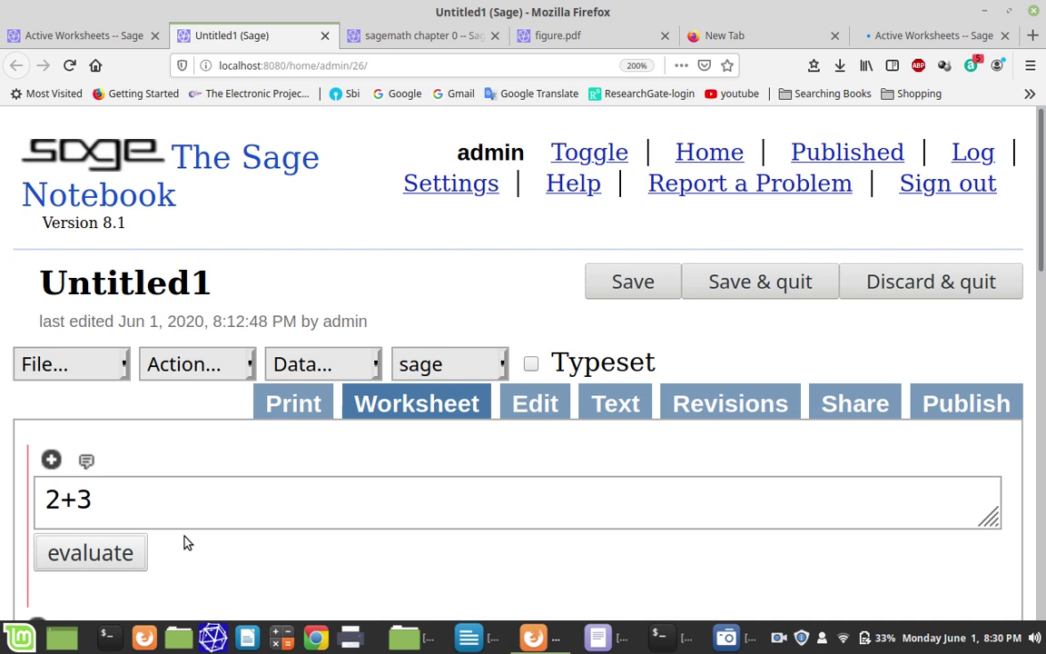
{"action": "scroll", "coordinate": [145, 508], "scroll_direction": "down", "scroll_amount": 2}
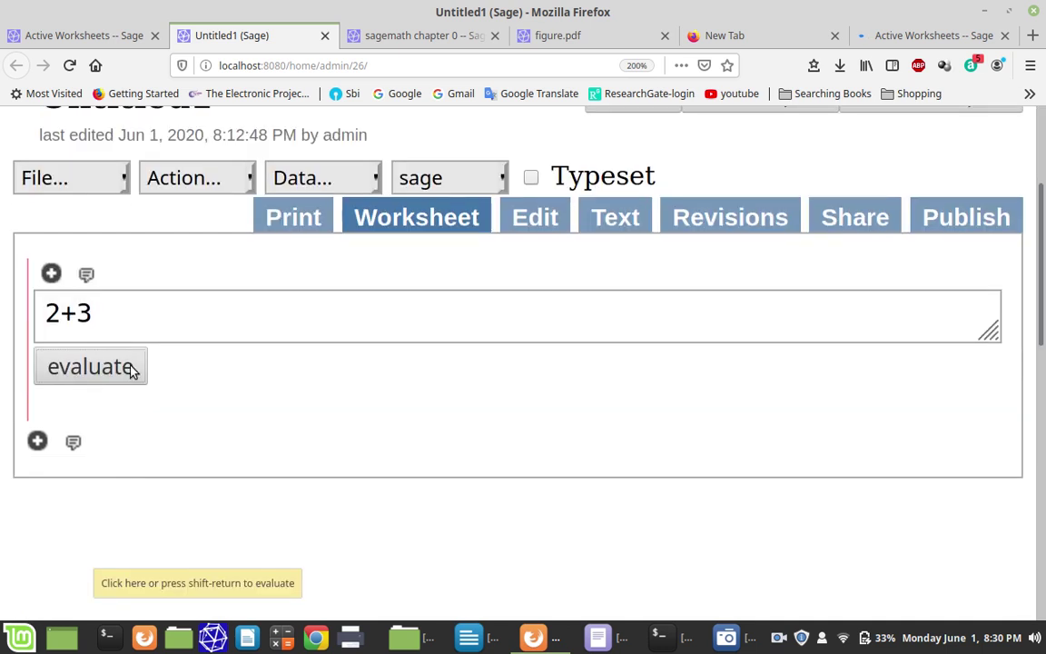
{"action": "left_click", "coordinate": [130, 366]}
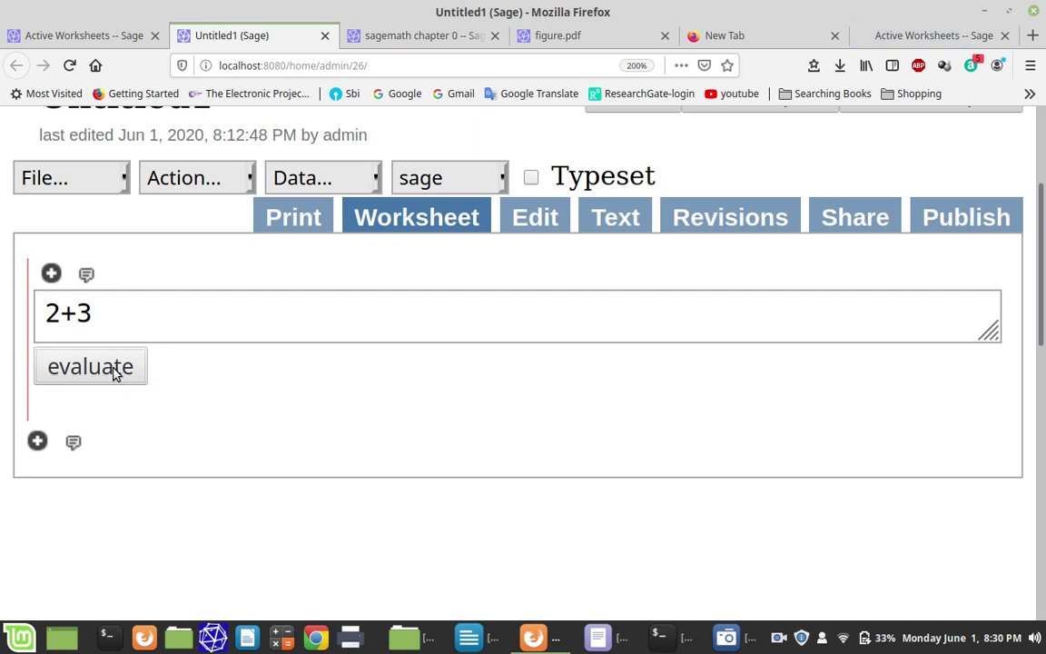
{"action": "key", "text": "shift+Return"}
Review the file and action commands available for the worksheet without choosing any.
{"action": "left_click", "coordinate": [126, 178]}
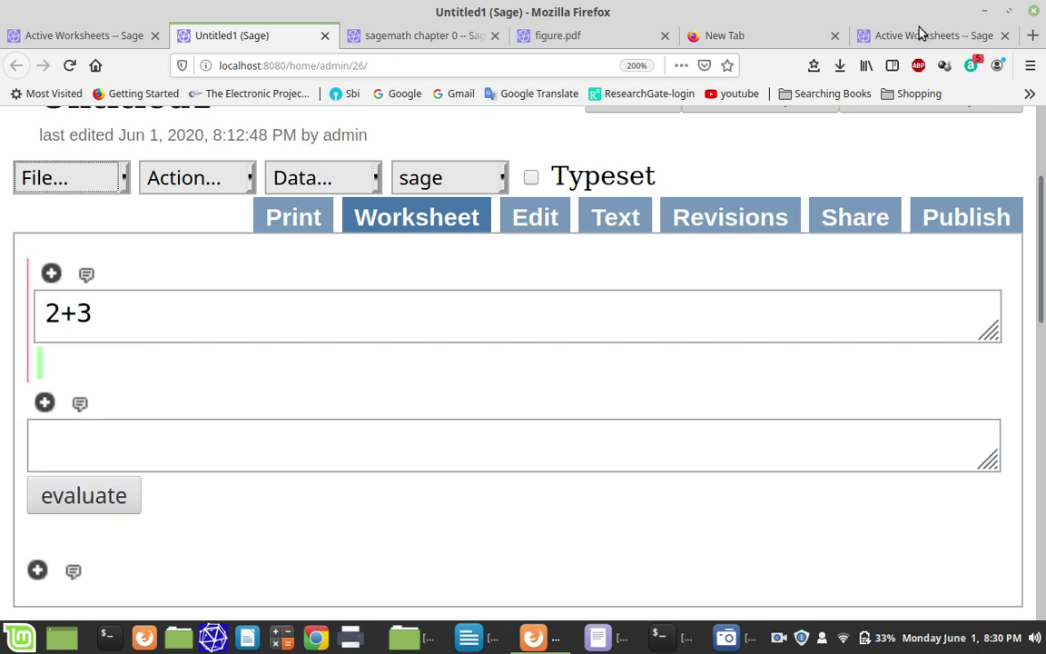
{"action": "left_click", "coordinate": [127, 187]}
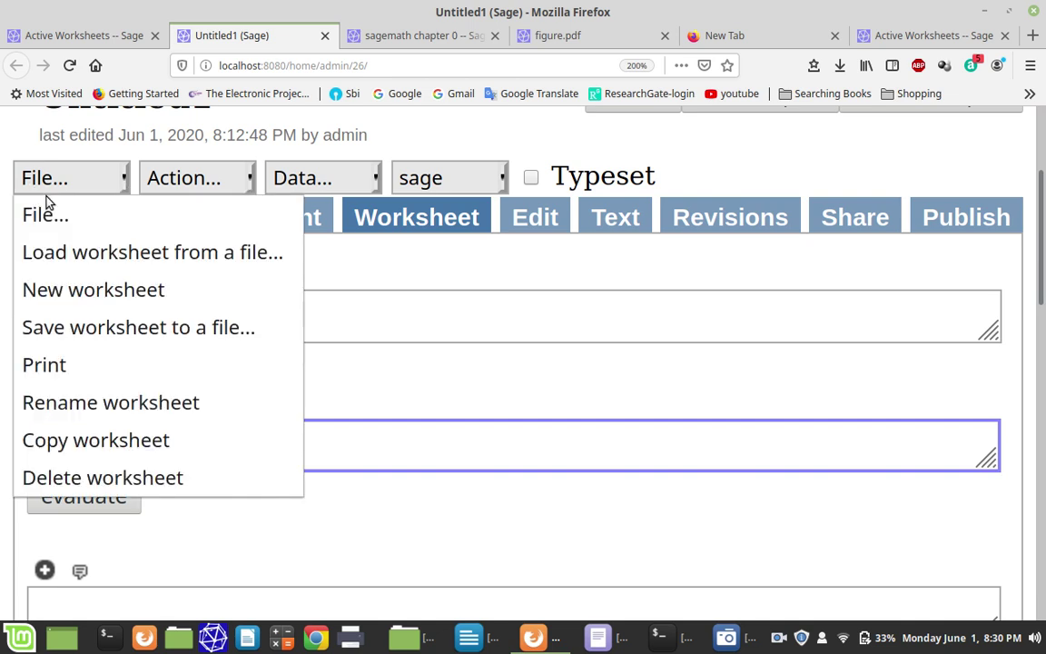
{"action": "left_click", "coordinate": [76, 299]}
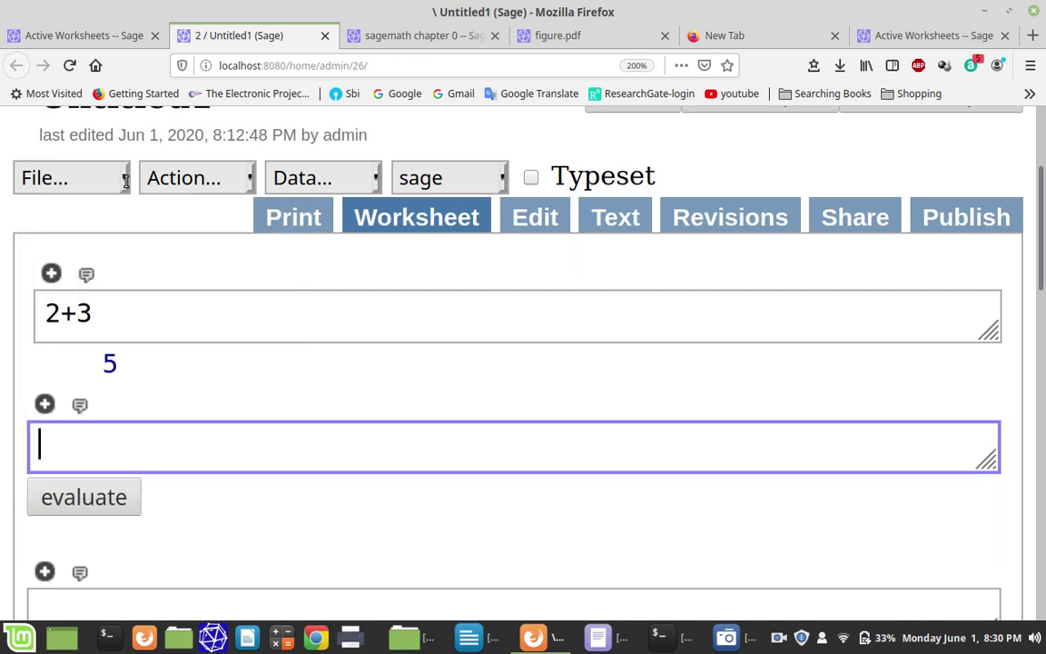
{"action": "left_click", "coordinate": [124, 179]}
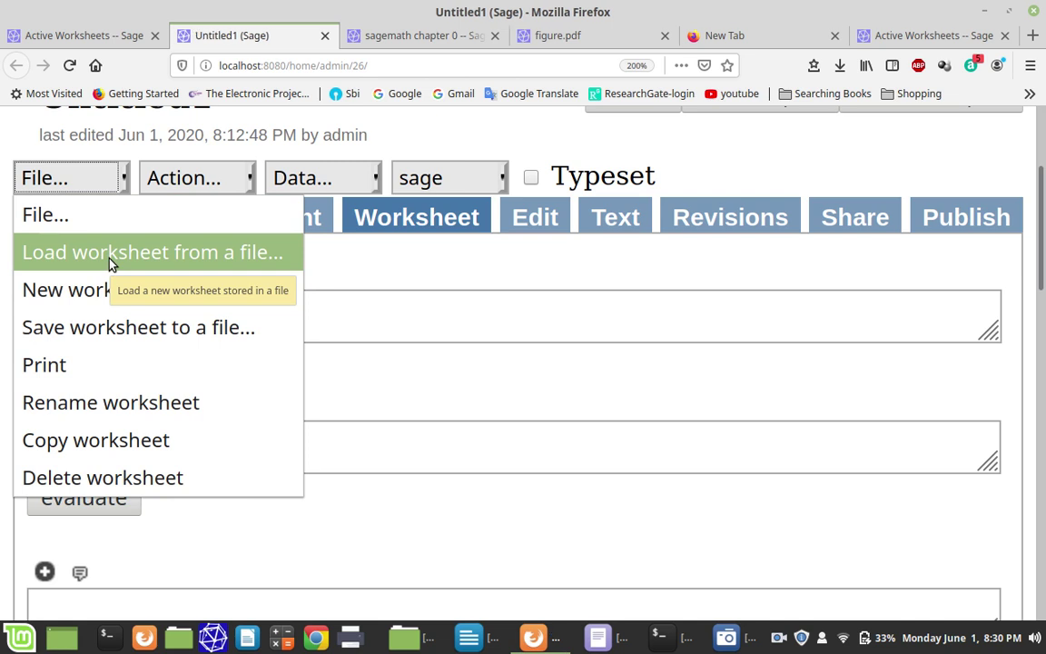
{"action": "left_click", "coordinate": [407, 391]}
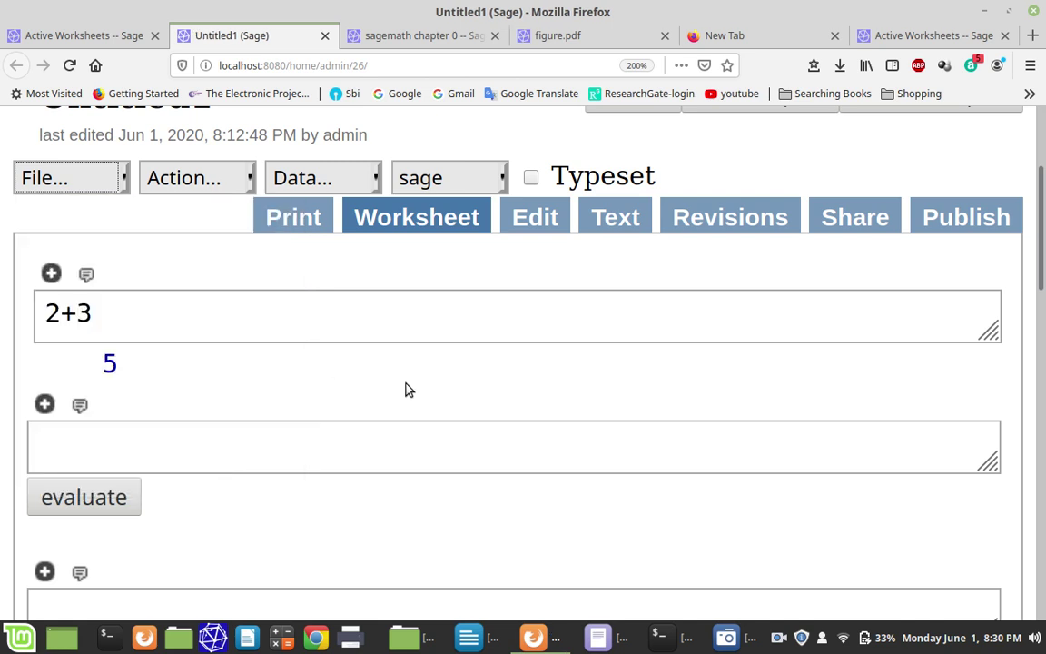
{"action": "left_click", "coordinate": [252, 181]}
{"action": "left_click", "coordinate": [252, 181]}
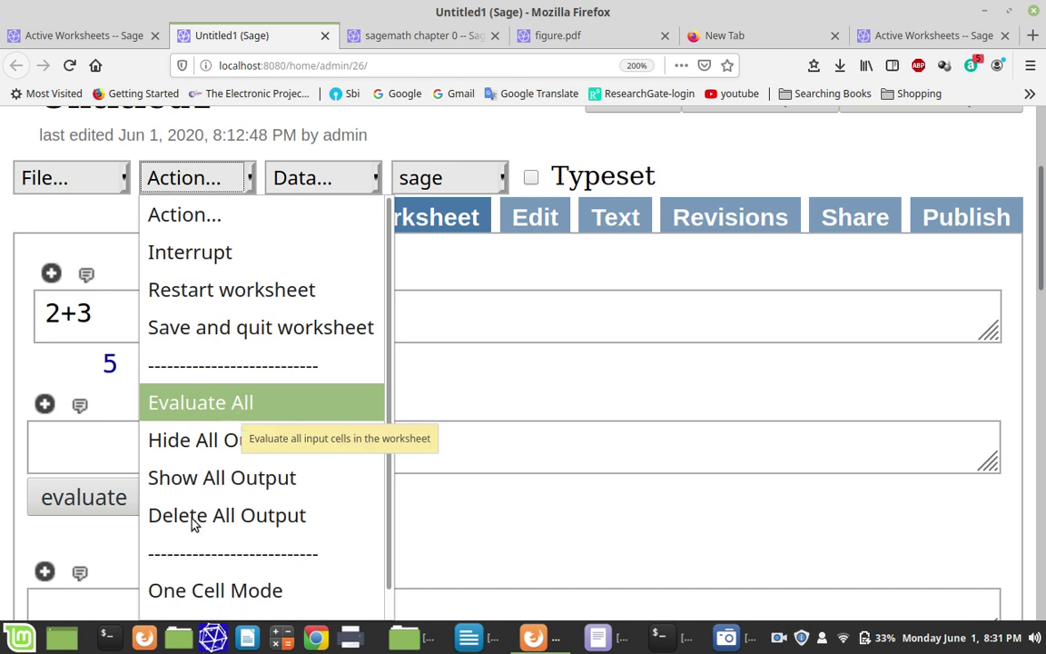
{"action": "left_click", "coordinate": [470, 373]}
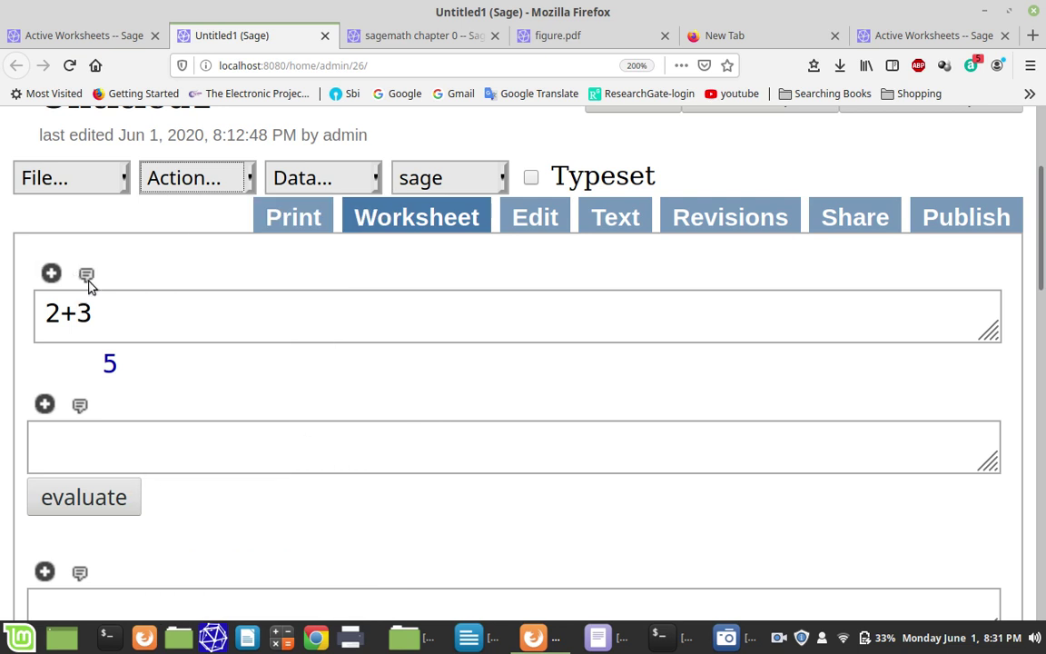
Insert a text block reading "addition" above the 2+3 cell and save it.
{"action": "left_click", "coordinate": [70, 330]}
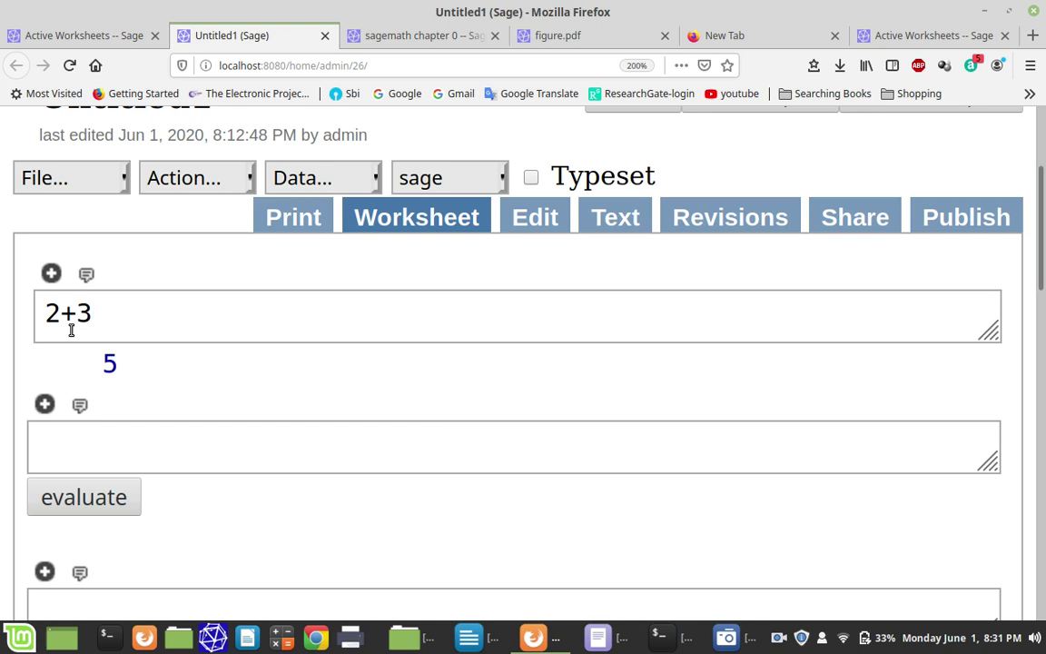
{"action": "left_click", "coordinate": [85, 275]}
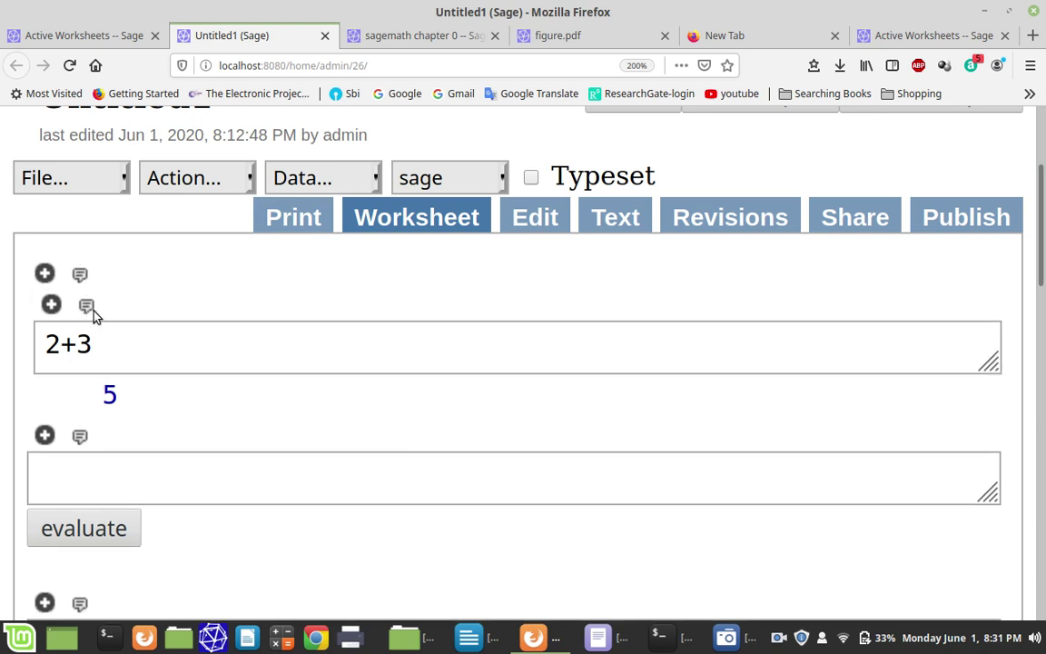
{"action": "left_click", "coordinate": [86, 306]}
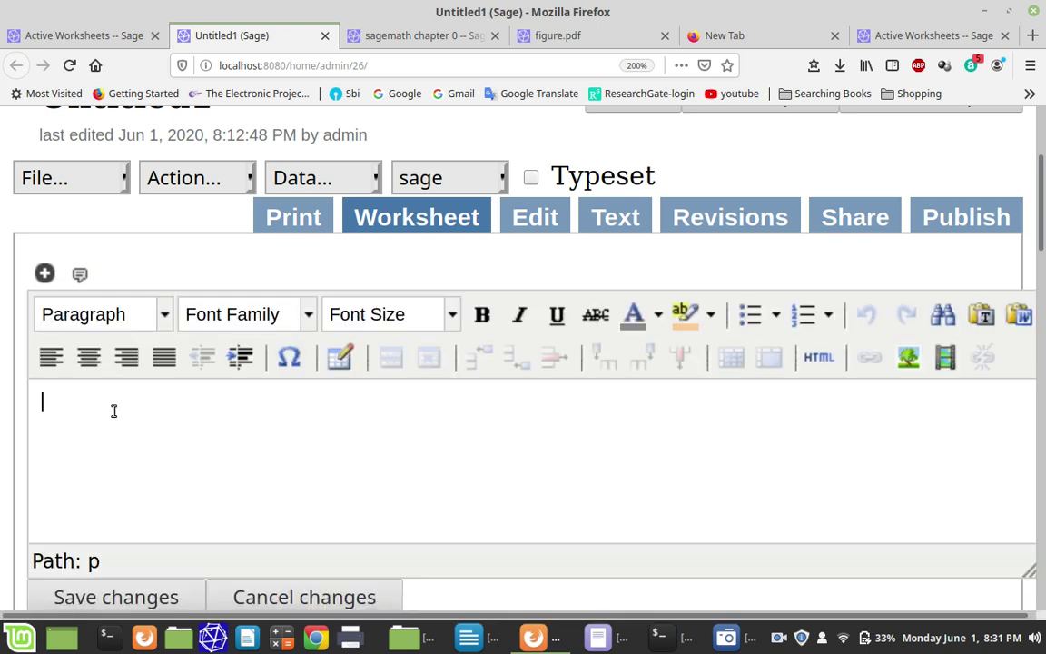
{"action": "type", "text": "add"}
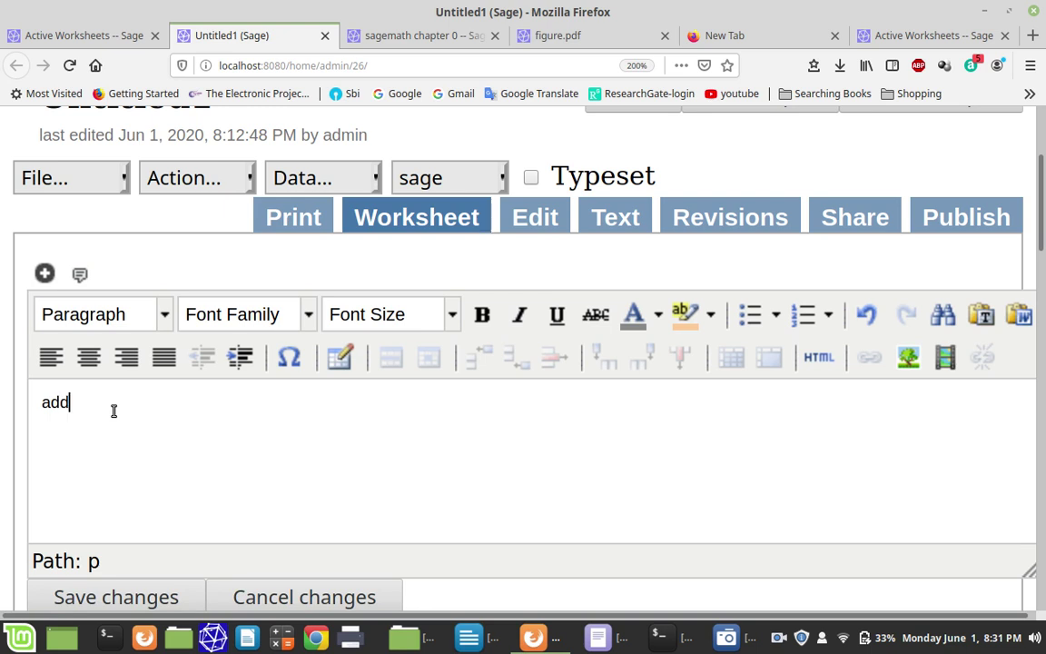
{"action": "type", "text": "ition"}
{"action": "left_click", "coordinate": [151, 599]}
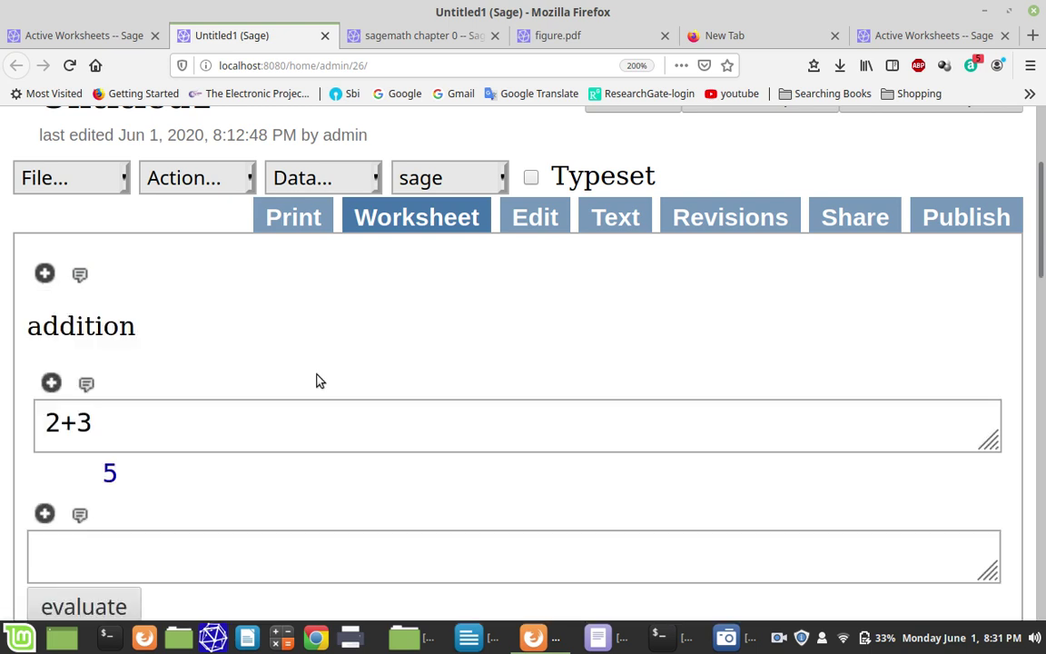
Insert a new empty input cell above the "addition" text.
{"action": "left_click", "coordinate": [45, 274]}
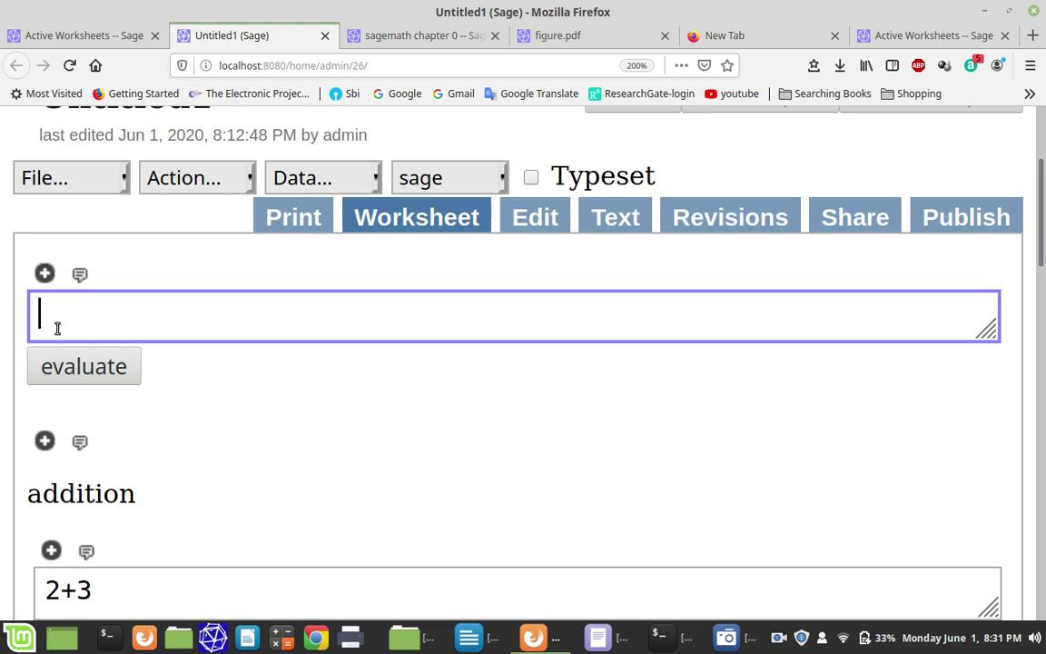
{"action": "scroll", "coordinate": [179, 420], "scroll_direction": "down", "scroll_amount": 4}
{"action": "scroll", "coordinate": [179, 421], "scroll_direction": "up", "scroll_amount": 5}
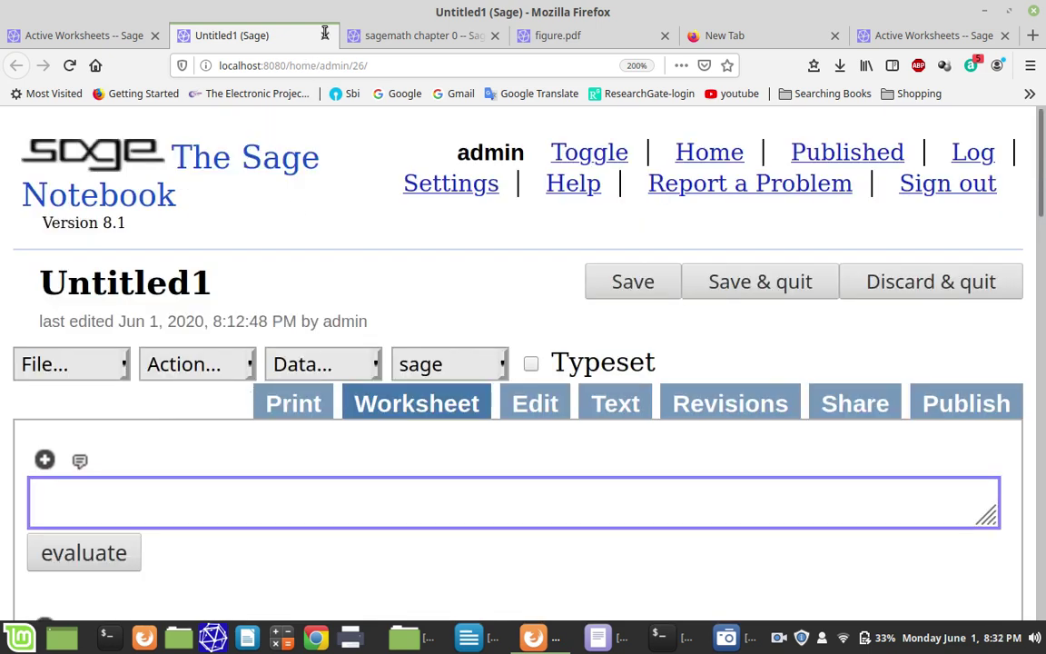
Return to the active worksheets list, select the maths worksheet, and deselect the Untitled worksheet last edited 4 hours ago.
{"action": "left_click", "coordinate": [80, 38]}
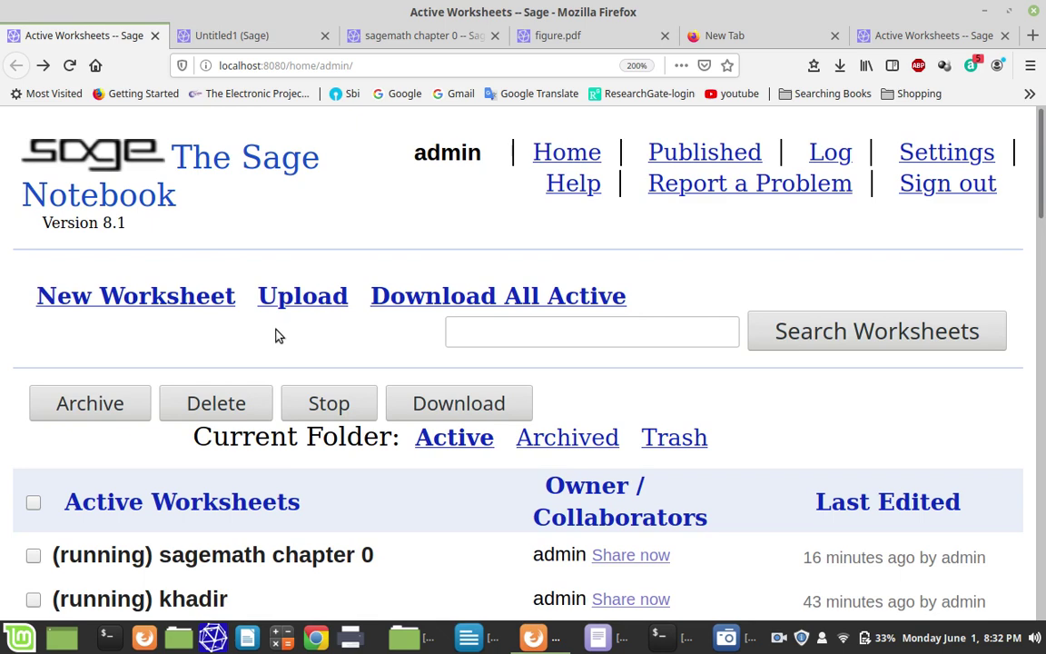
{"action": "scroll", "coordinate": [277, 336], "scroll_direction": "down", "scroll_amount": 2}
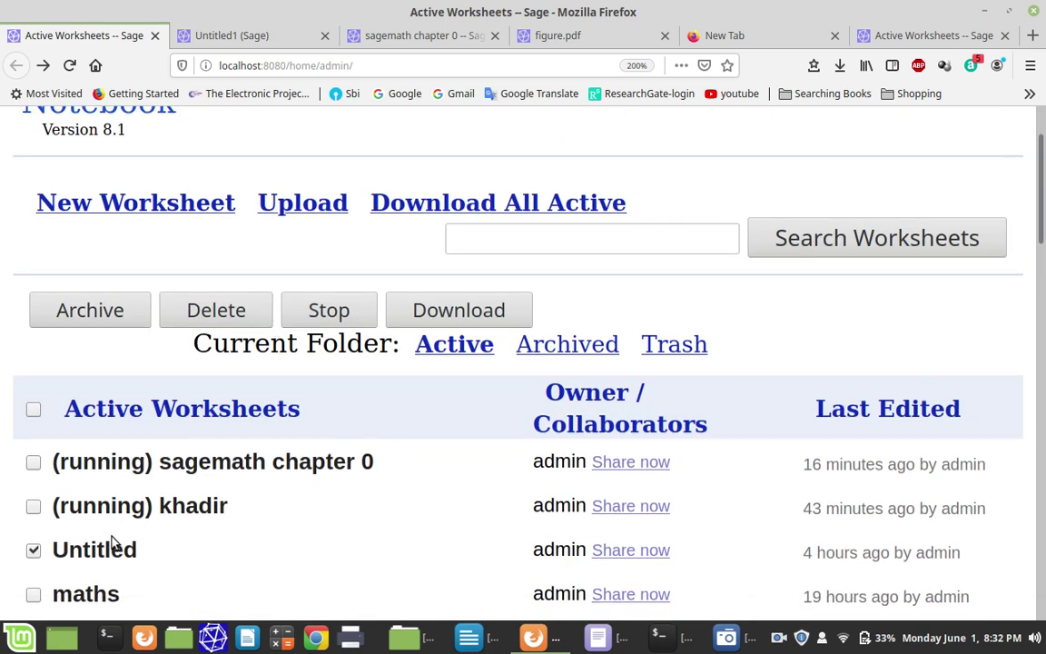
{"action": "scroll", "coordinate": [34, 534], "scroll_direction": "down", "scroll_amount": 4}
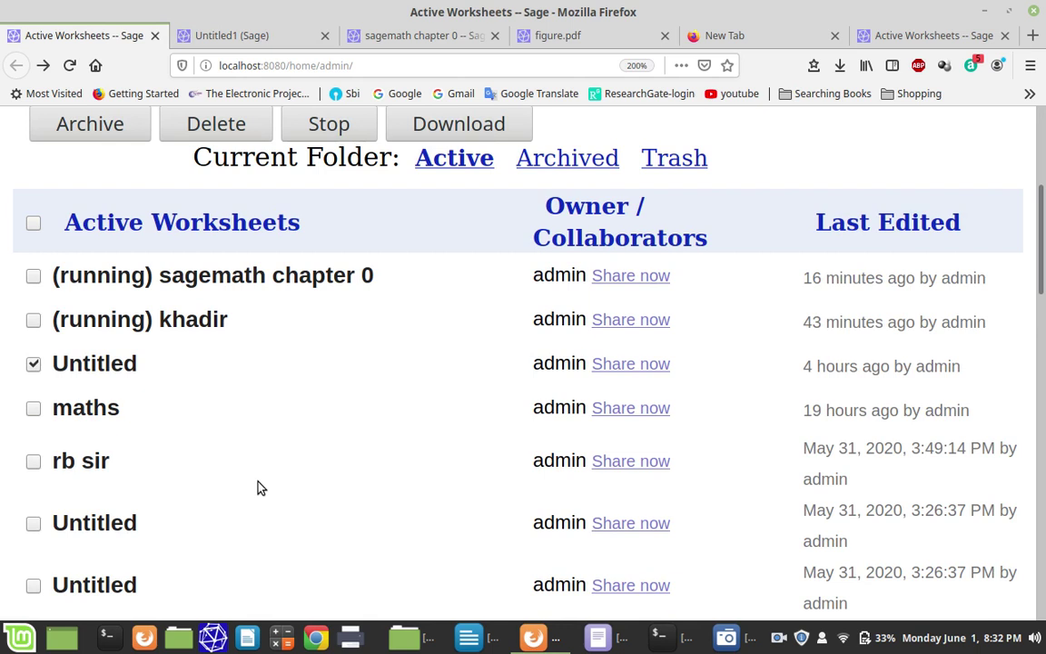
{"action": "left_click", "coordinate": [34, 411]}
{"action": "double_click", "coordinate": [32, 366]}
{"action": "scroll", "coordinate": [215, 439], "scroll_direction": "up", "scroll_amount": 3}
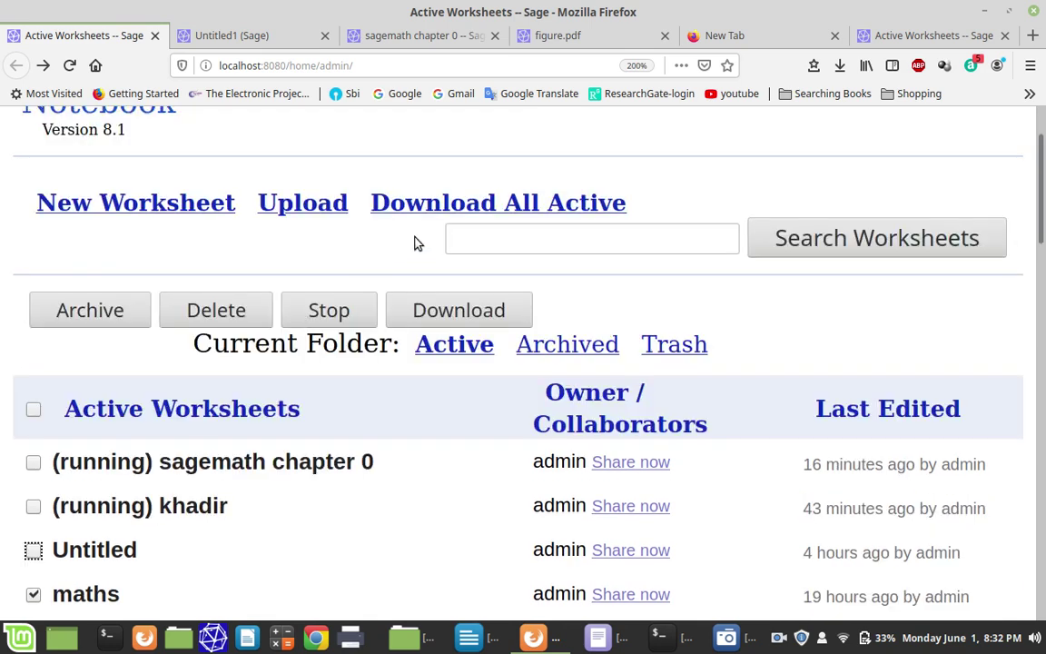
{"action": "scroll", "coordinate": [441, 215], "scroll_direction": "up", "scroll_amount": 2}
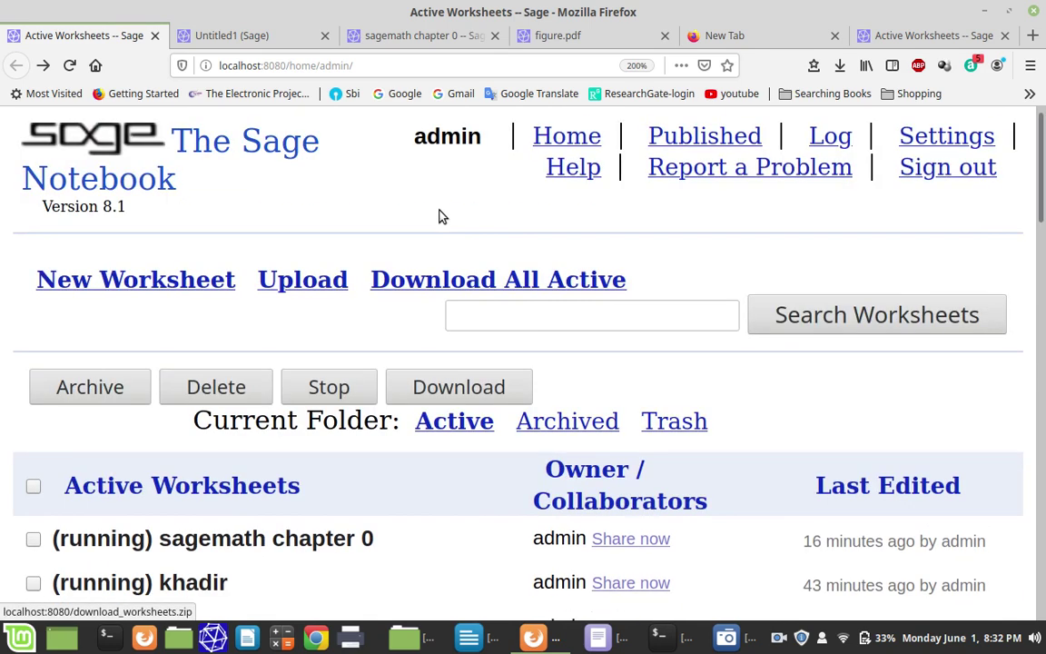
Check the Downloads folder for the download_worksheets.zip archive and return to the active worksheets list in Firefox.
{"action": "left_click", "coordinate": [424, 640]}
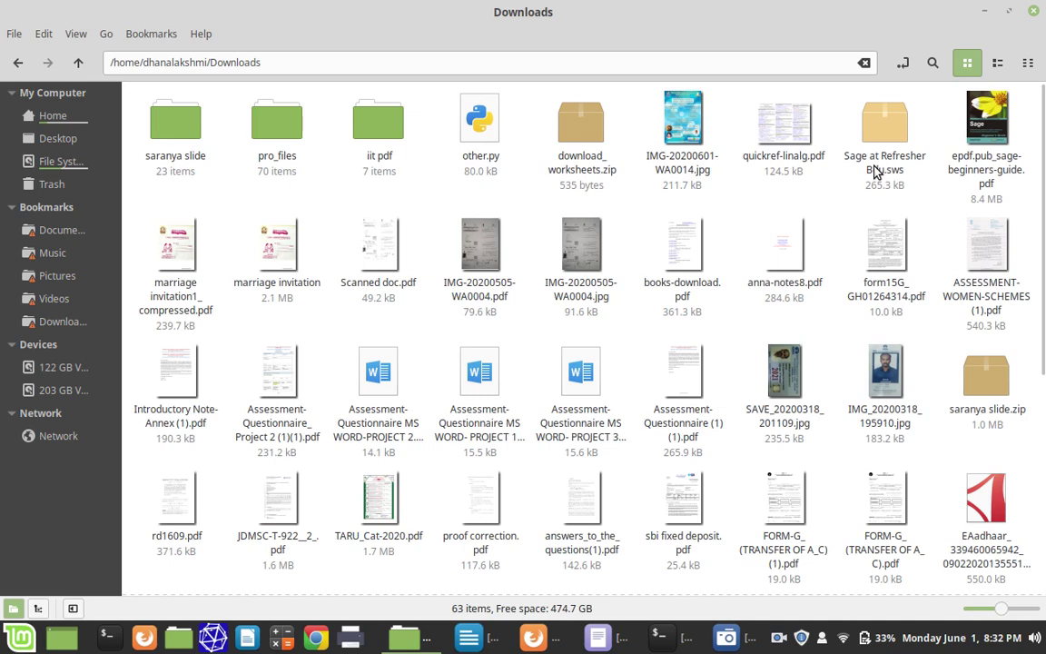
{"action": "left_click", "coordinate": [533, 638]}
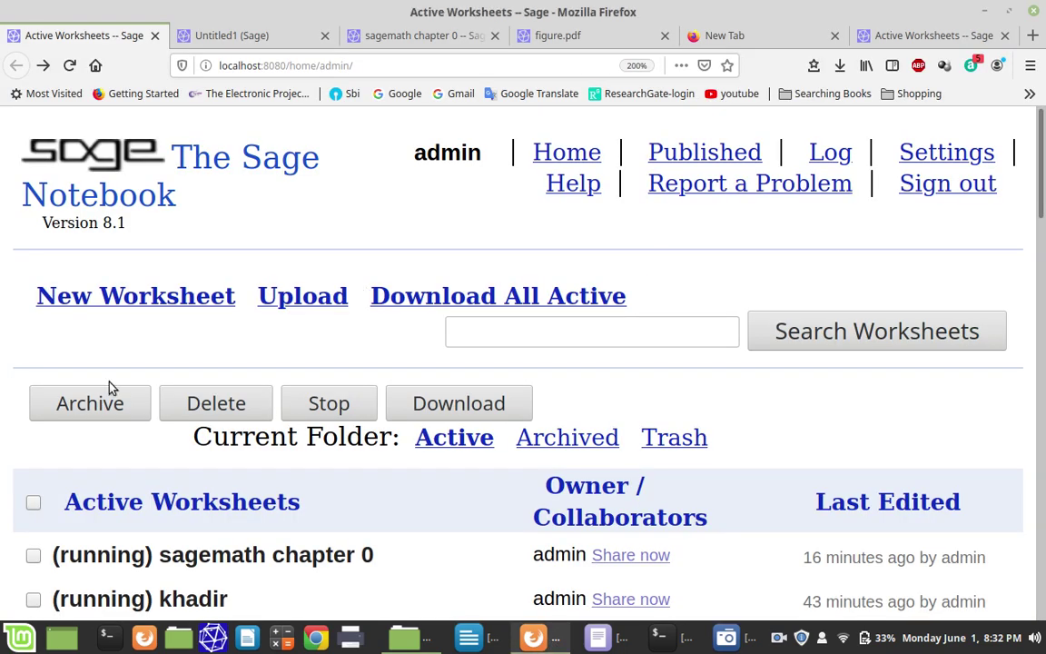
{"action": "scroll", "coordinate": [193, 434], "scroll_direction": "down", "scroll_amount": 1}
{"action": "scroll", "coordinate": [190, 437], "scroll_direction": "down", "scroll_amount": 4}
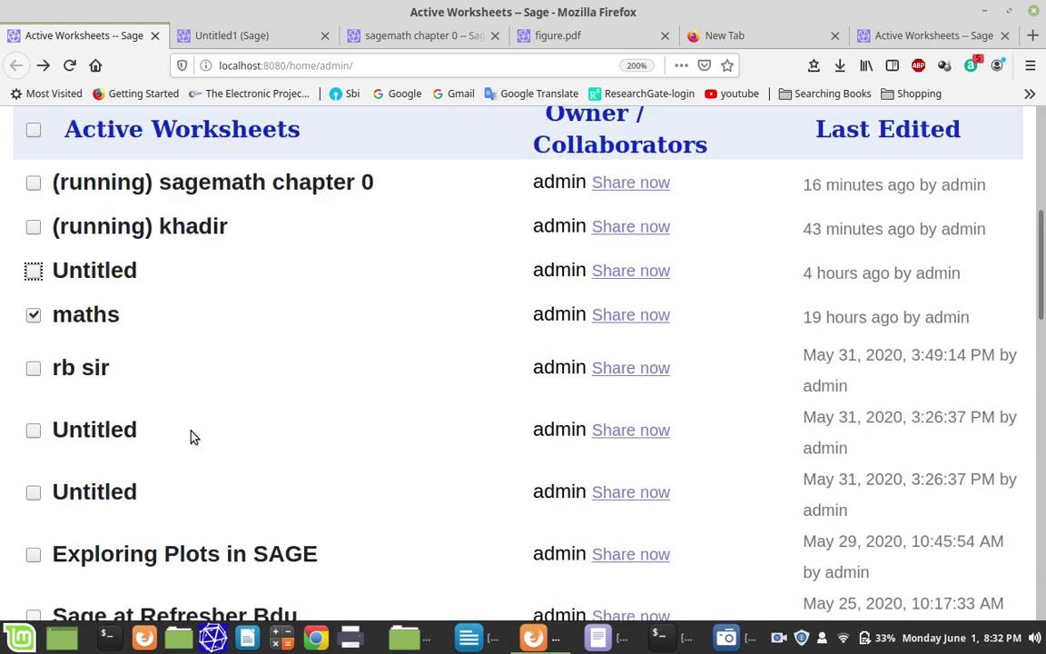
{"action": "scroll", "coordinate": [191, 437], "scroll_direction": "up", "scroll_amount": 2}
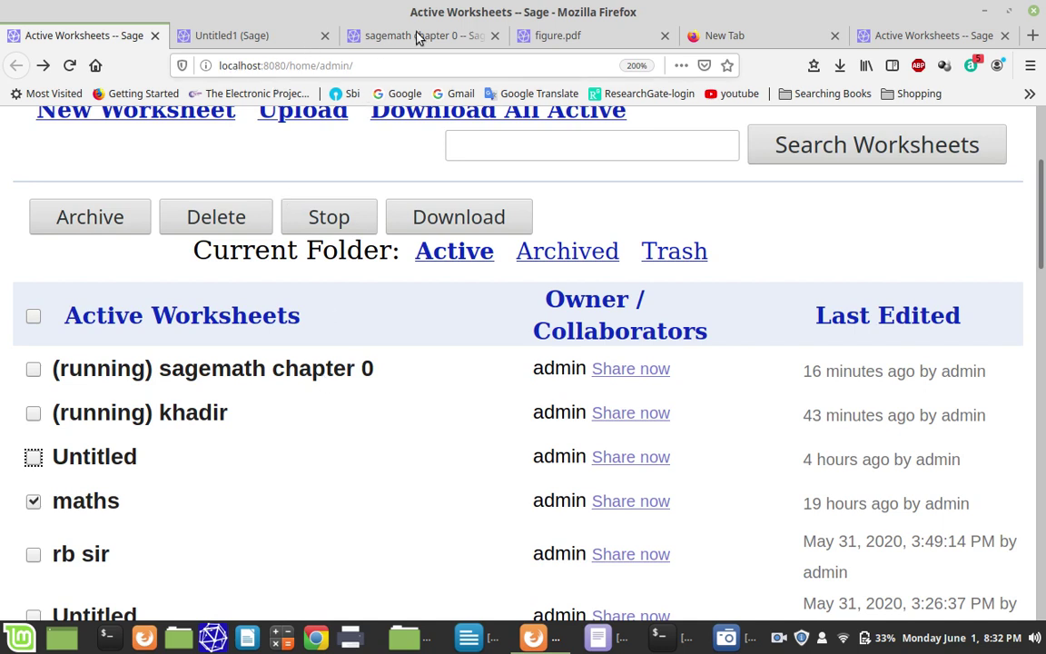
Close the Untitled1 worksheet and switch to the open sagemath chapter 0 worksheet, showing its beginning.
{"action": "left_click", "coordinate": [324, 36]}
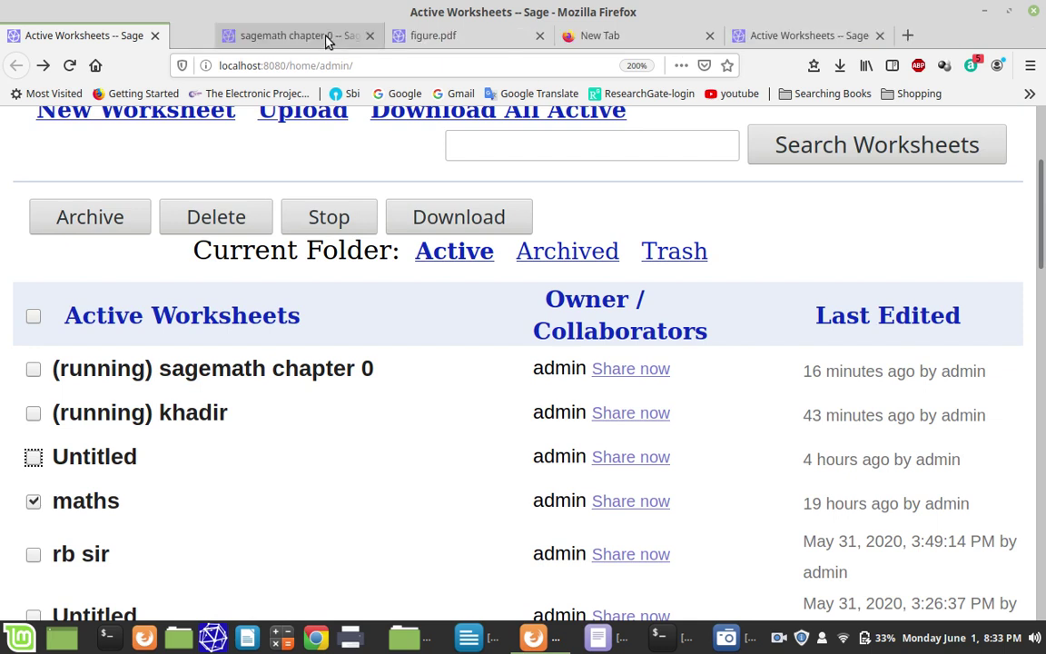
{"action": "left_click", "coordinate": [251, 40]}
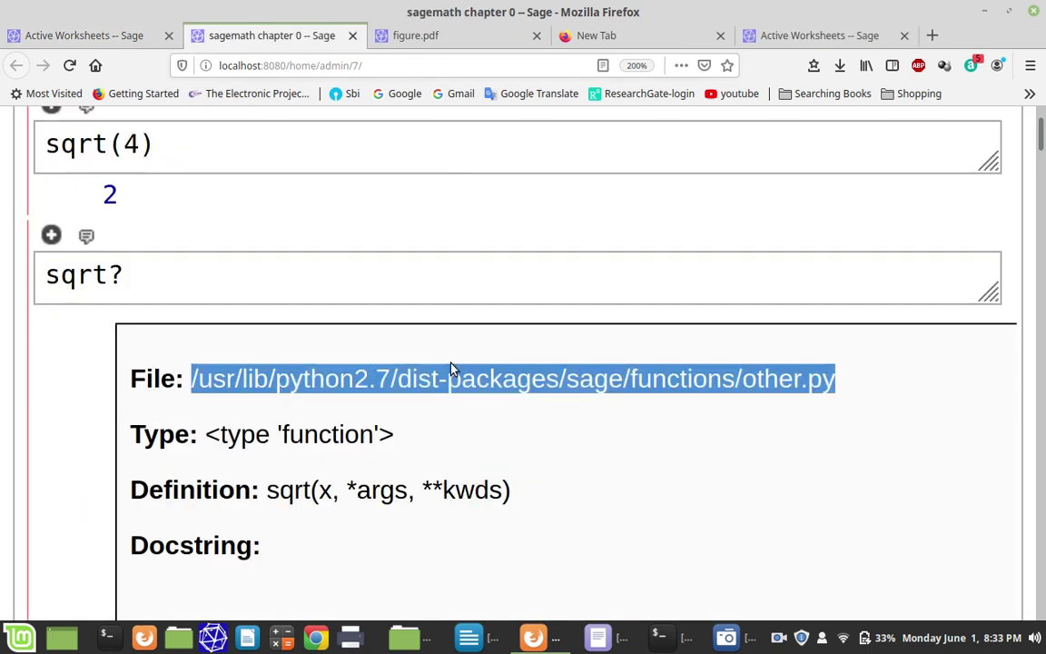
{"action": "scroll", "coordinate": [451, 368], "scroll_direction": "up", "scroll_amount": 5}
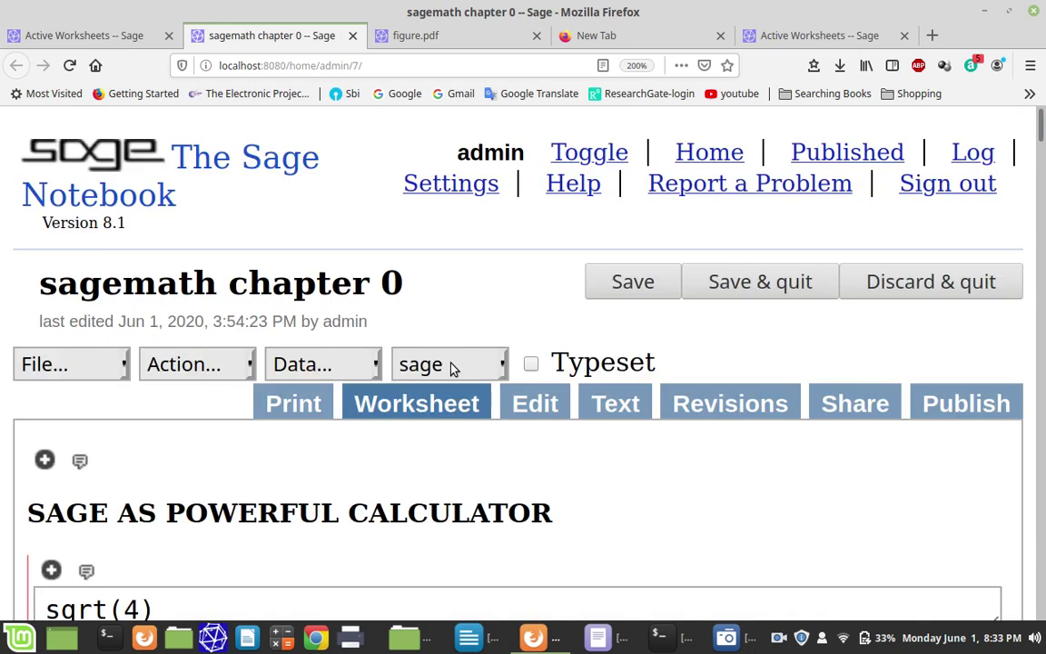
{"action": "scroll", "coordinate": [452, 369], "scroll_direction": "down", "scroll_amount": 3}
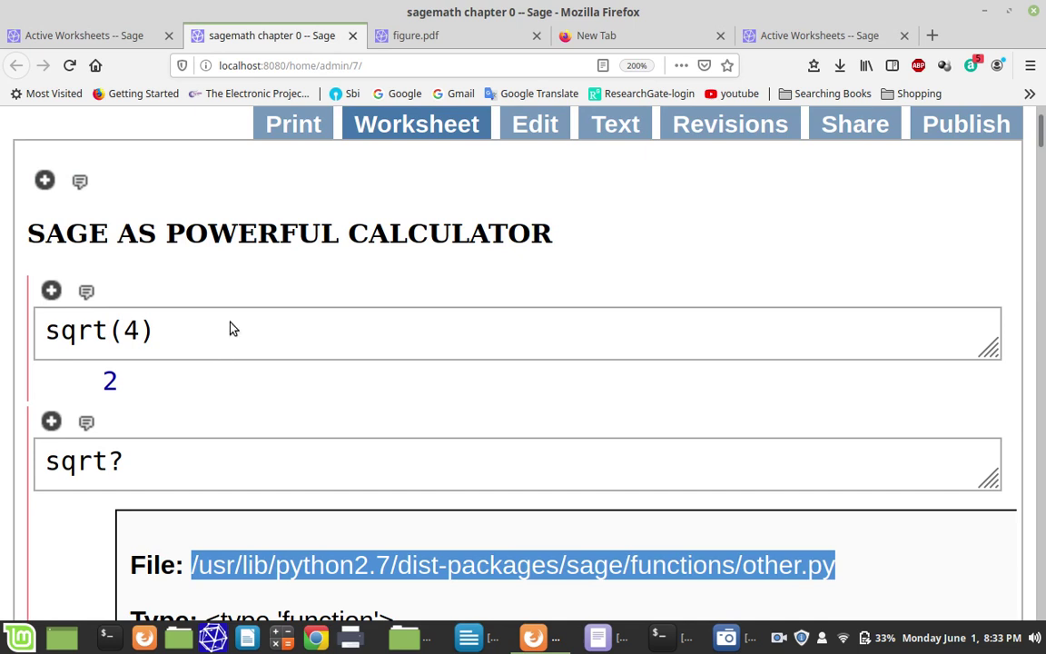
{"action": "scroll", "coordinate": [231, 323], "scroll_direction": "up", "scroll_amount": 3}
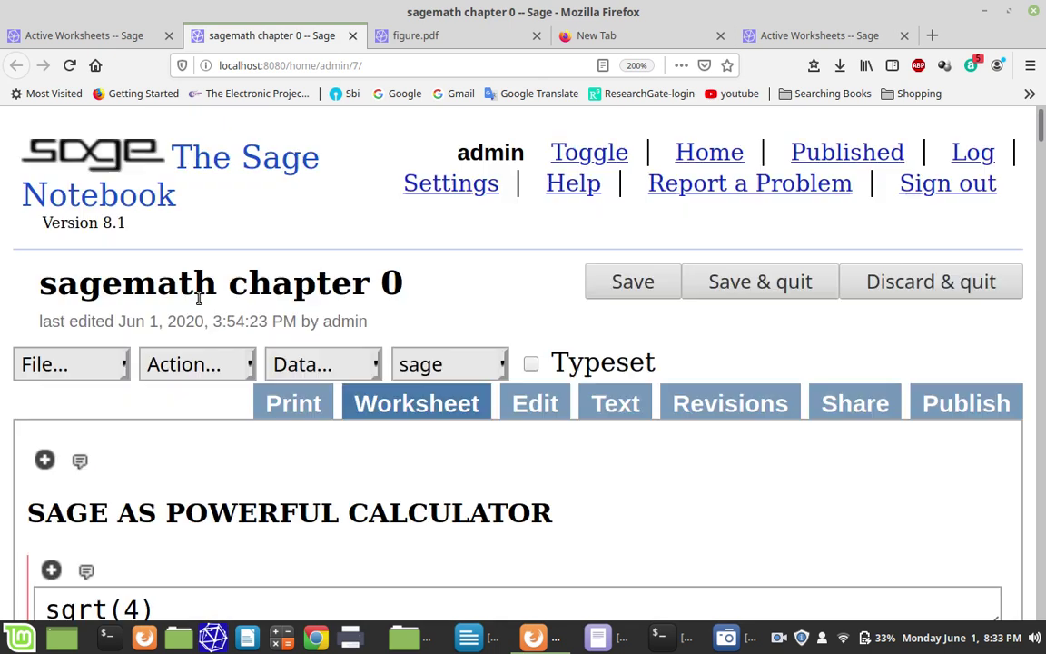
Apply Hide All Output to the sagemath chapter 0 worksheet and check its first cells.
{"action": "left_click", "coordinate": [252, 364]}
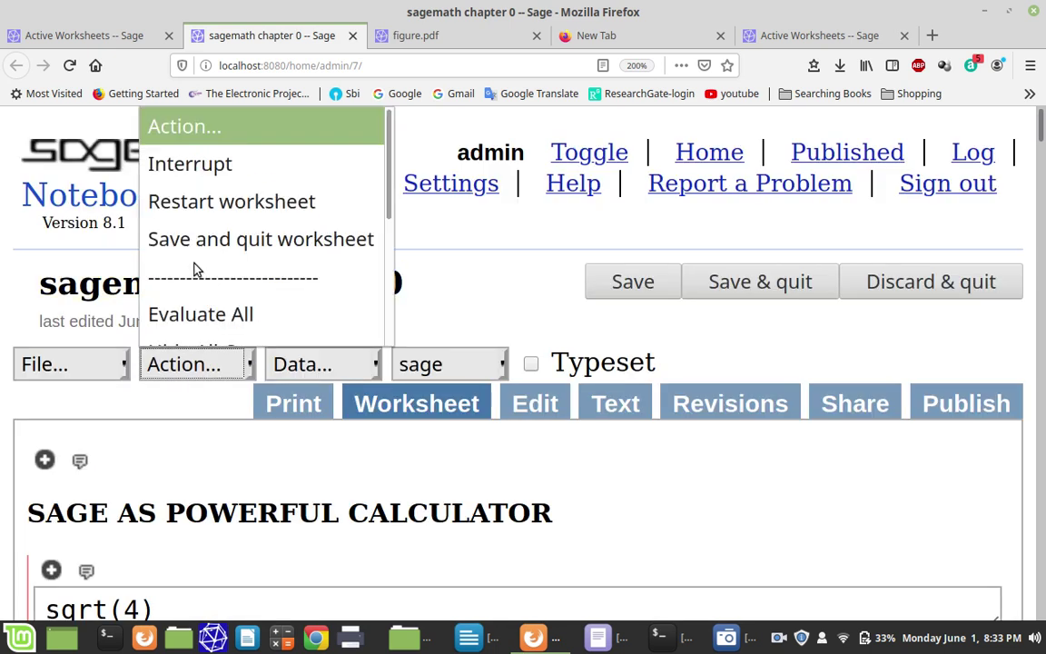
{"action": "scroll", "coordinate": [193, 269], "scroll_direction": "down", "scroll_amount": 3}
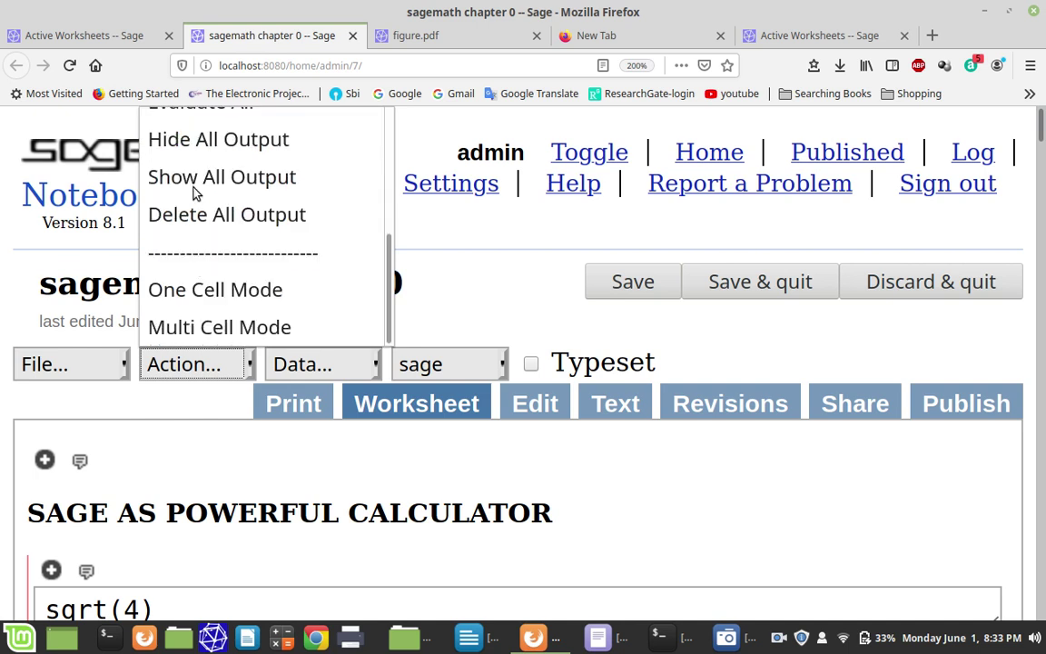
{"action": "left_click", "coordinate": [168, 141]}
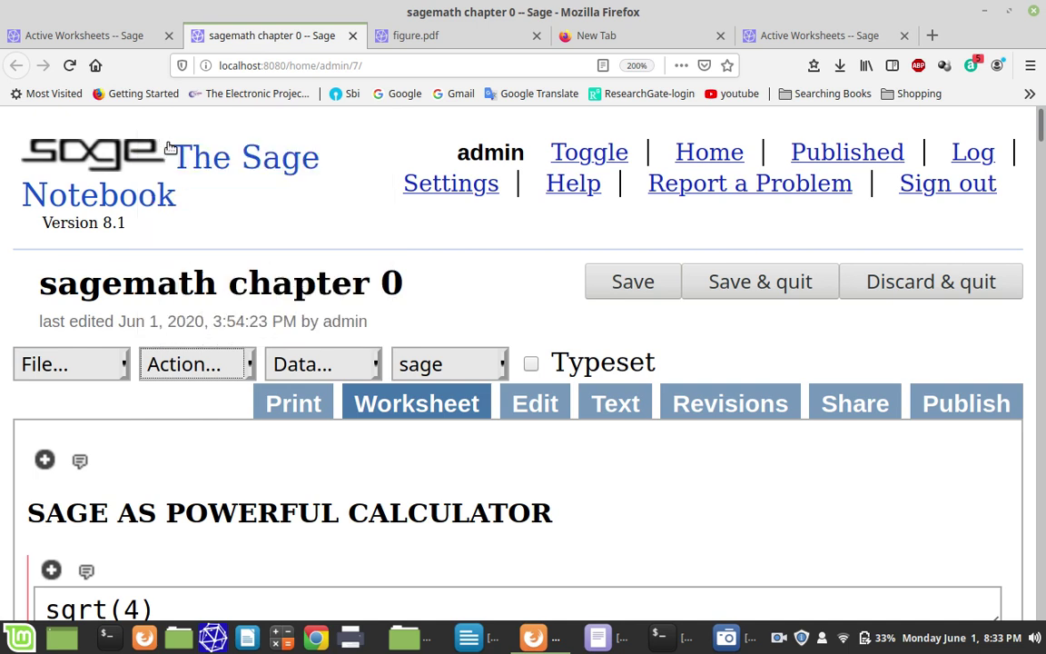
{"action": "scroll", "coordinate": [232, 411], "scroll_direction": "down", "scroll_amount": 3}
{"action": "scroll", "coordinate": [229, 410], "scroll_direction": "down", "scroll_amount": 2}
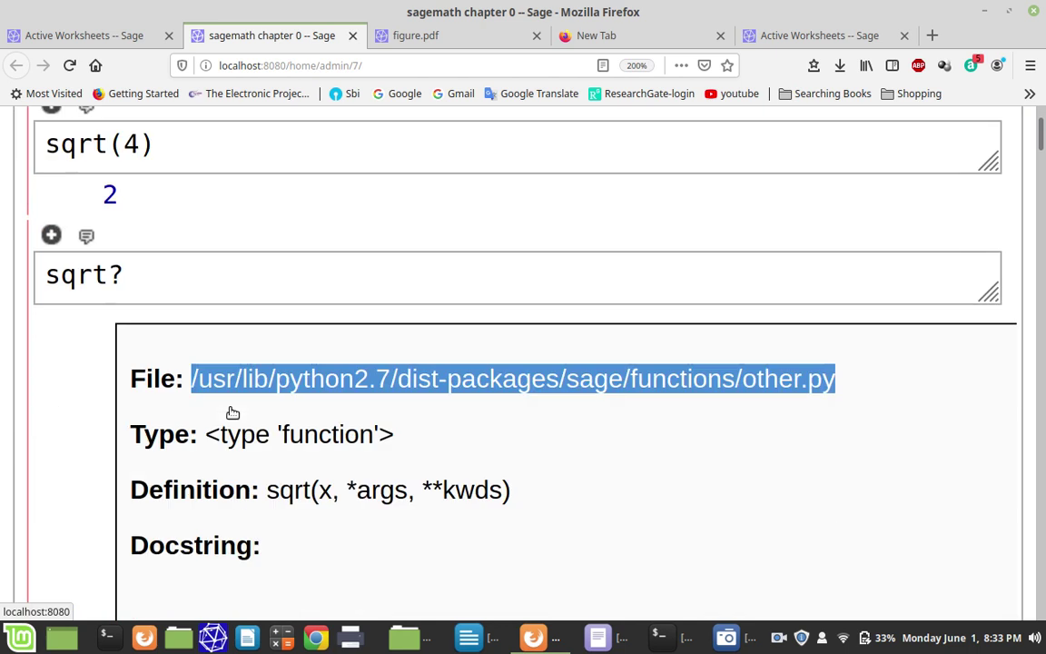
{"action": "scroll", "coordinate": [228, 413], "scroll_direction": "up", "scroll_amount": 3}
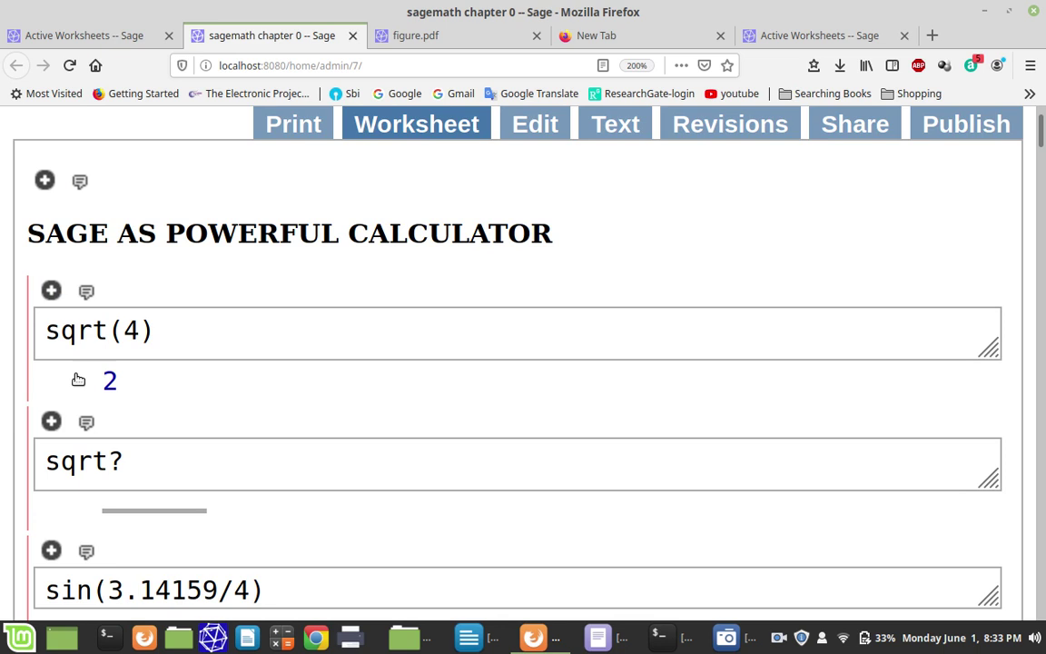
Display the output of the sqrt? cell and review the docstring's input descriptions and examples.
{"action": "left_click", "coordinate": [139, 468]}
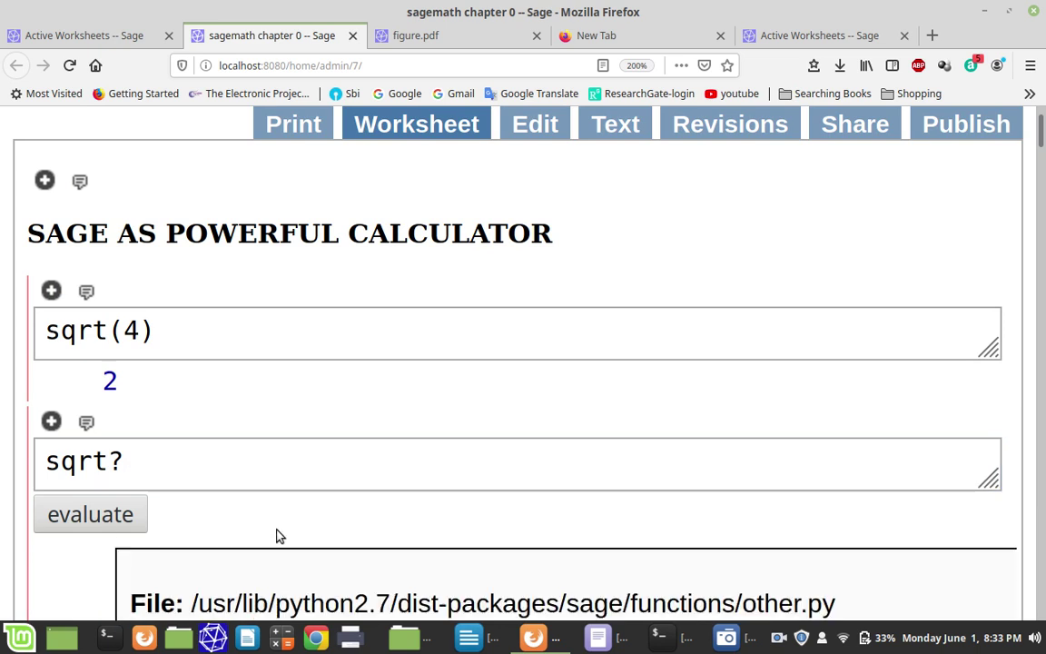
{"action": "scroll", "coordinate": [277, 531], "scroll_direction": "down", "scroll_amount": 5}
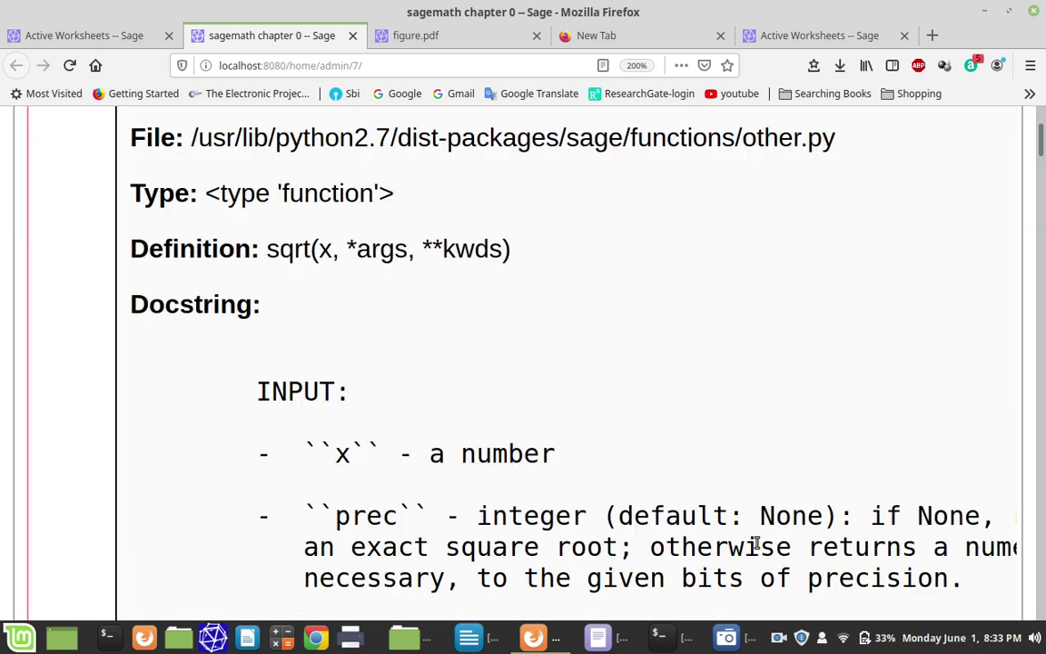
{"action": "scroll", "coordinate": [595, 431], "scroll_direction": "down", "scroll_amount": 5}
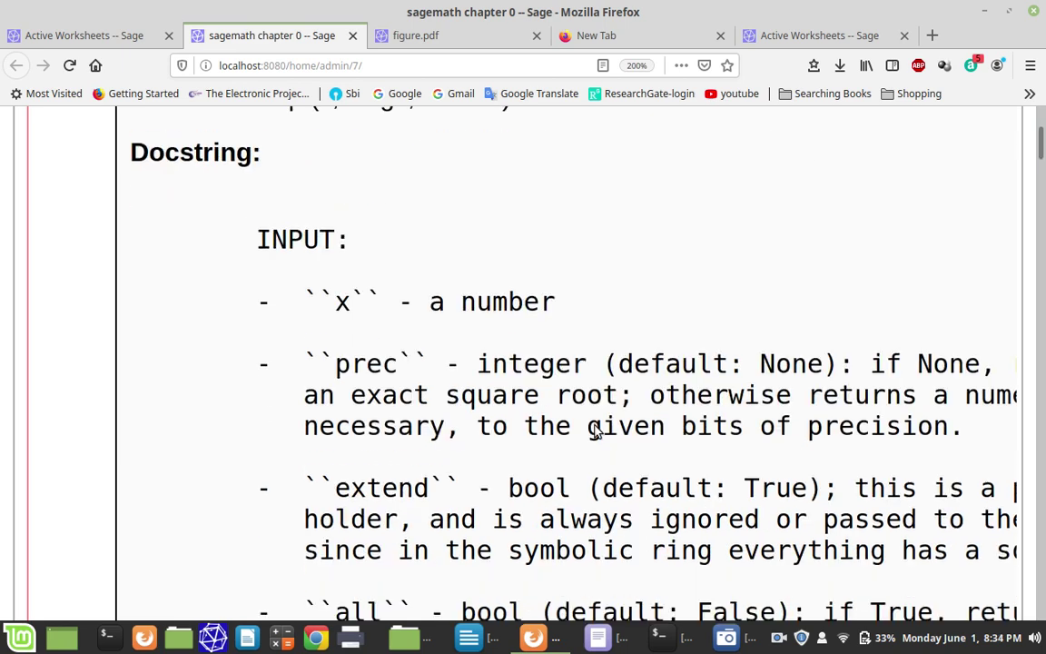
{"action": "scroll", "coordinate": [596, 430], "scroll_direction": "down", "scroll_amount": 1}
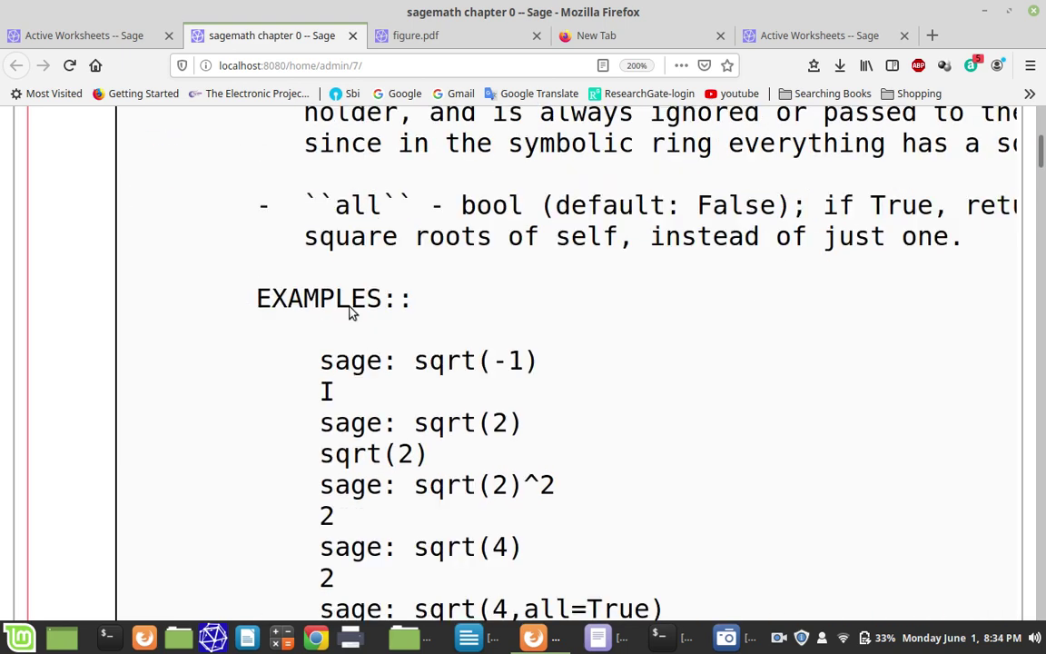
{"action": "scroll", "coordinate": [581, 522], "scroll_direction": "up", "scroll_amount": 6}
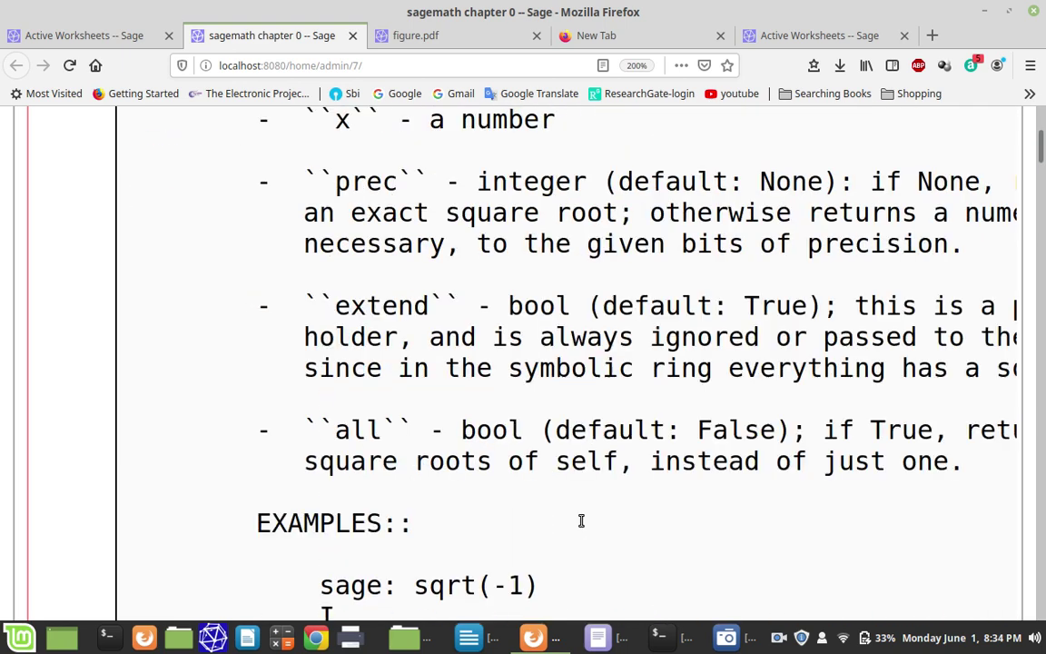
{"action": "scroll", "coordinate": [581, 522], "scroll_direction": "up", "scroll_amount": 5}
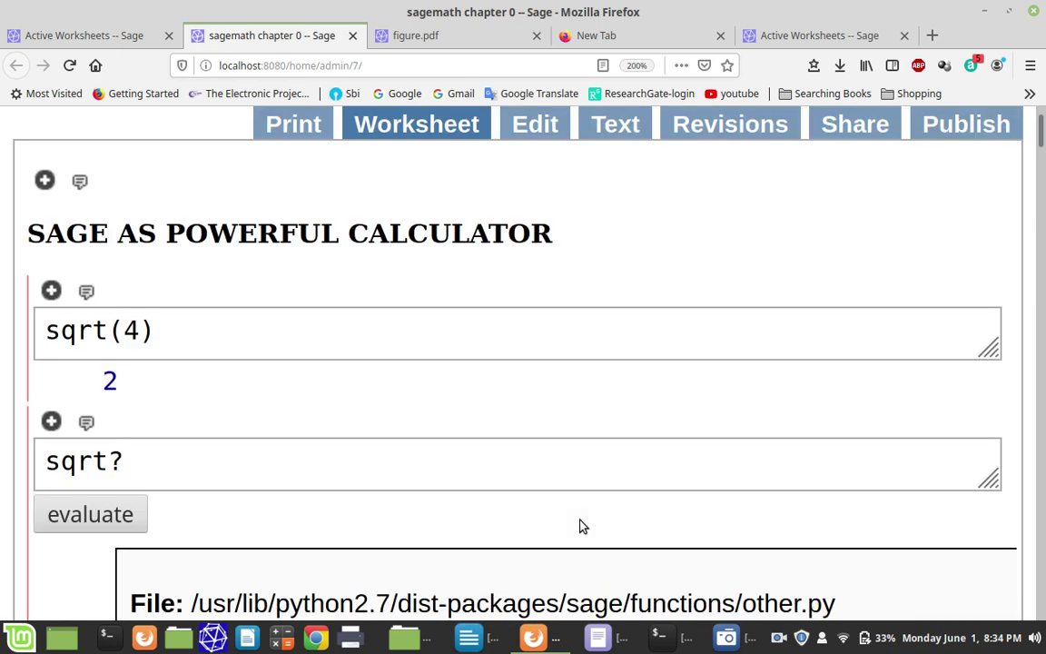